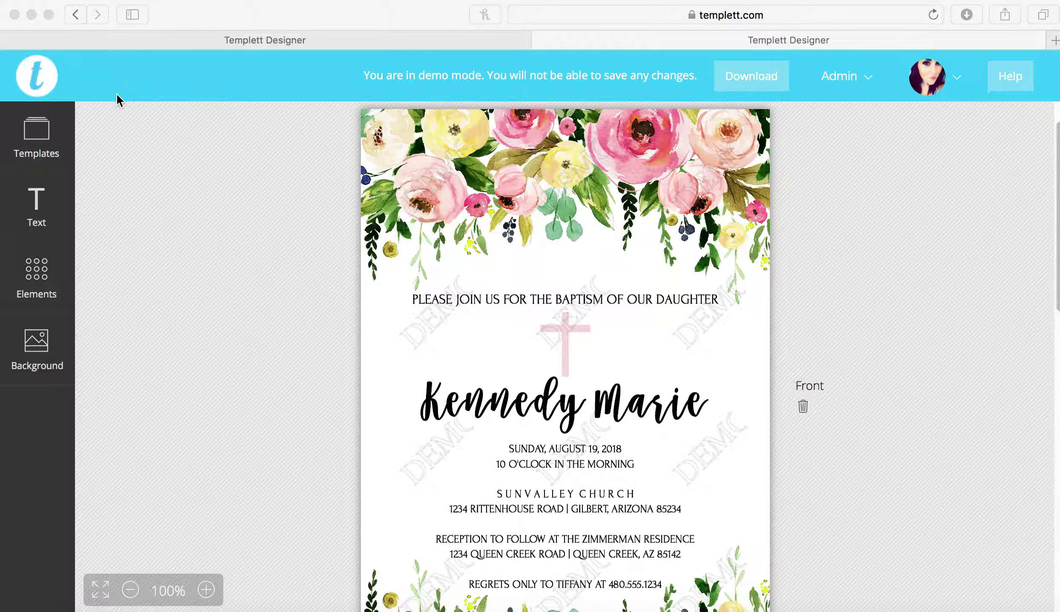
Reposition and enlarge the floral graphic at the front page's upper edge so it extends beyond the page
click(550, 148)
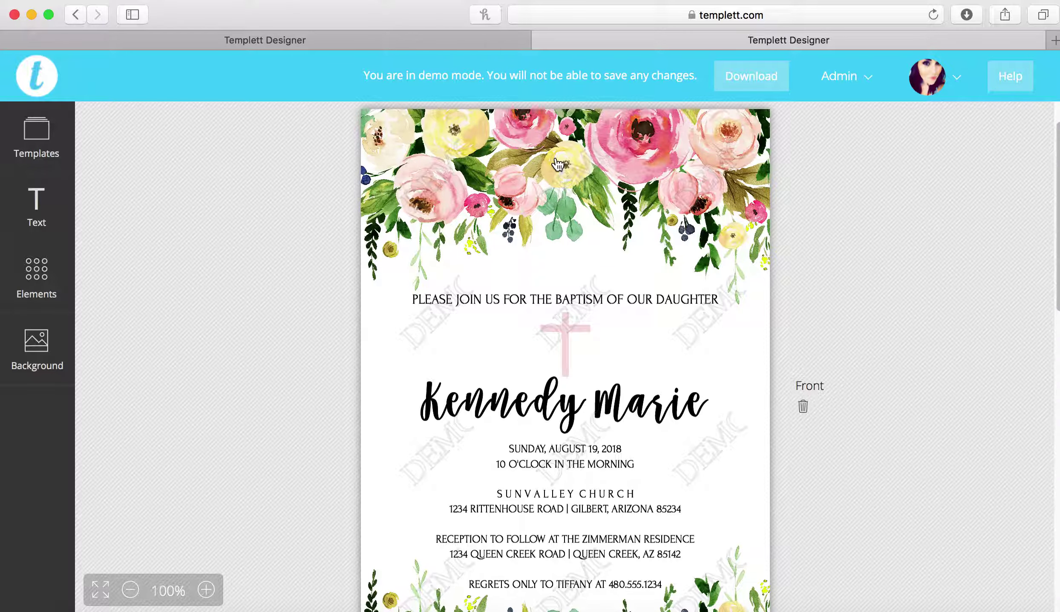
click(556, 166)
scroll(577, 255, down, 8)
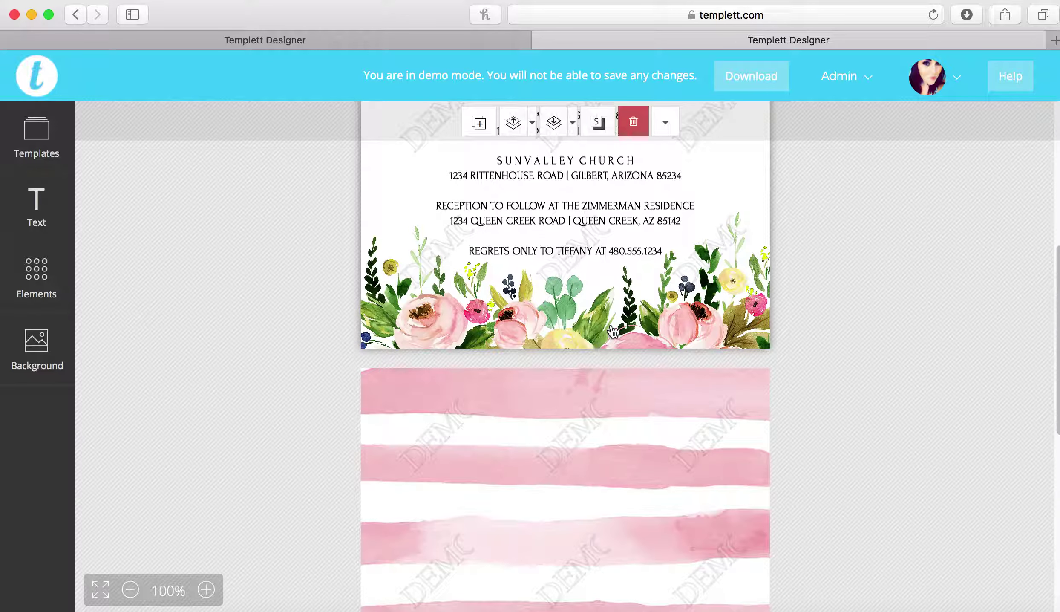
scroll(578, 238, up, 3)
scroll(578, 238, up, 5)
click(566, 376)
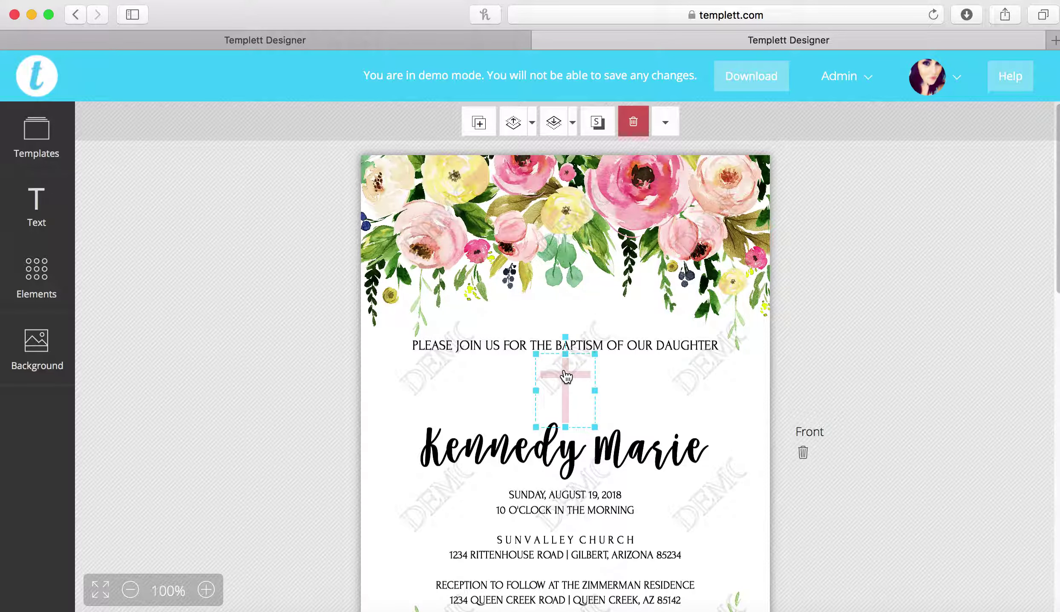
drag(567, 223, 599, 219)
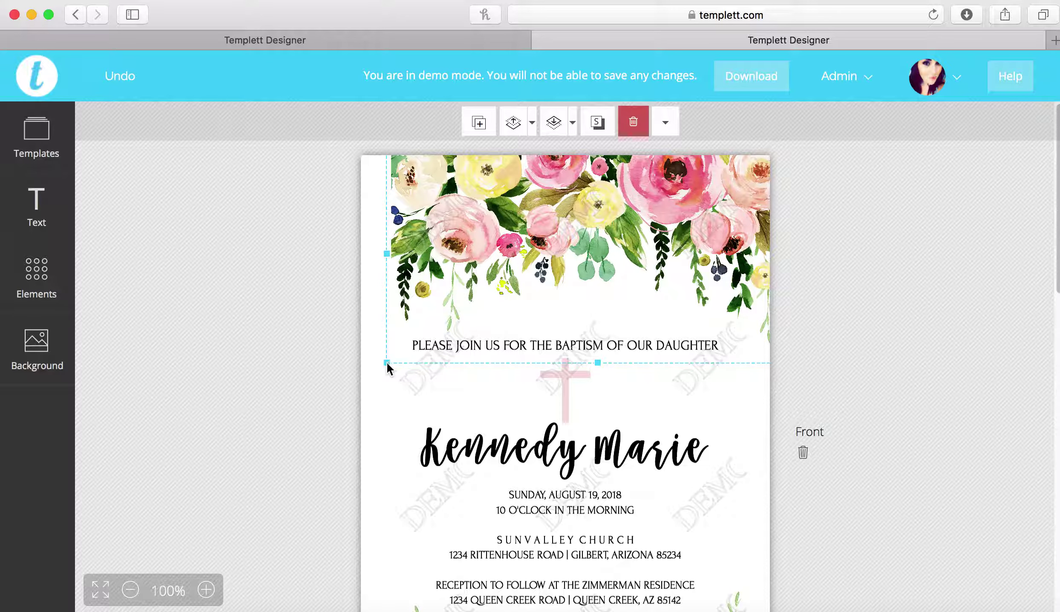
drag(386, 362, 329, 405)
mouse_move(539, 224)
mouse_down()
mouse_move(525, 239)
mouse_move(530, 221)
mouse_up()
Set the font size of the baptism invitation line to 14
click(566, 355)
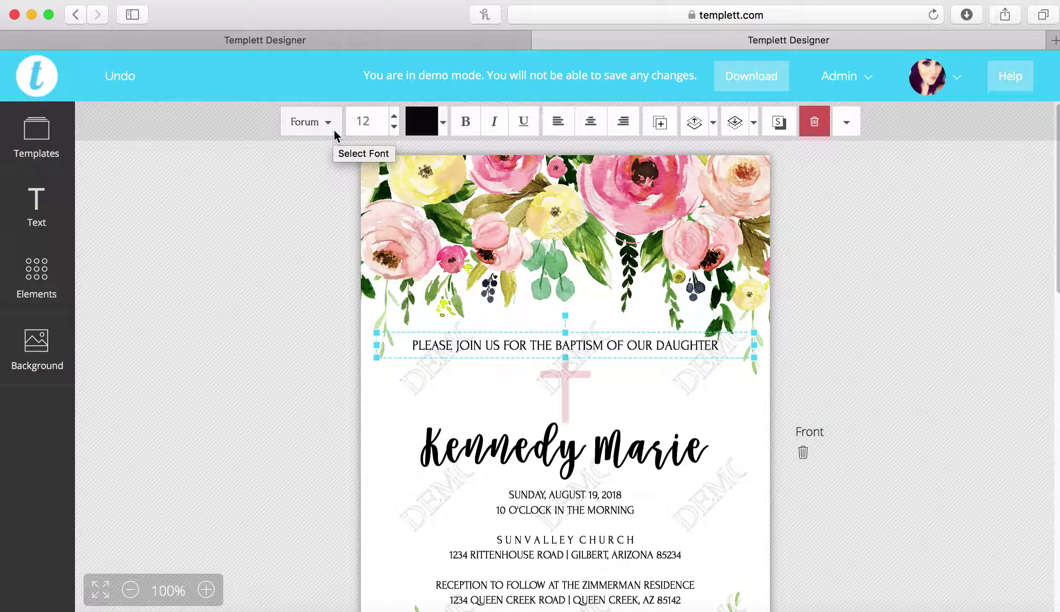
click(394, 126)
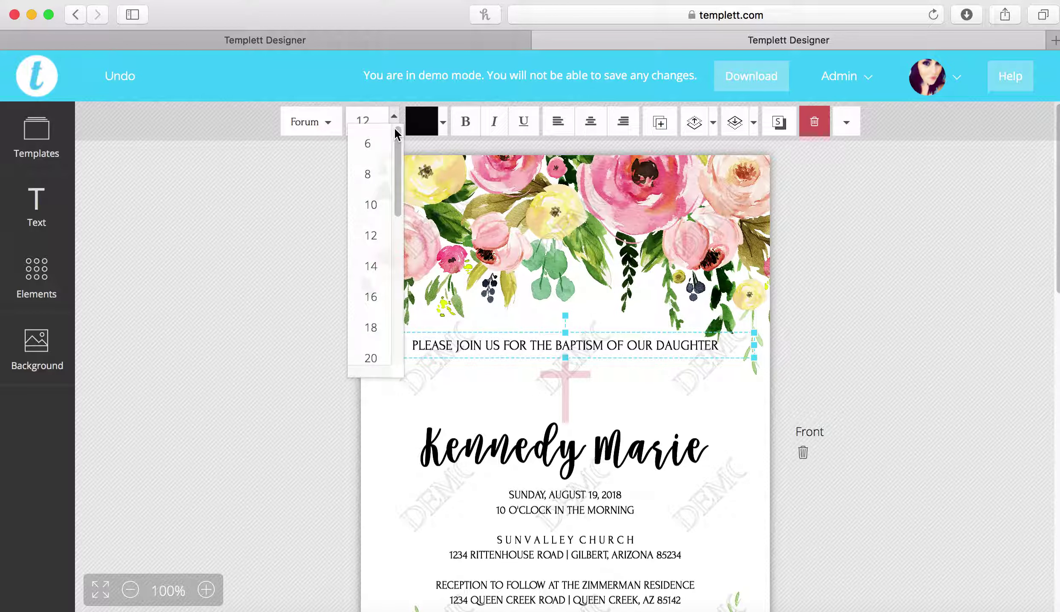
click(372, 266)
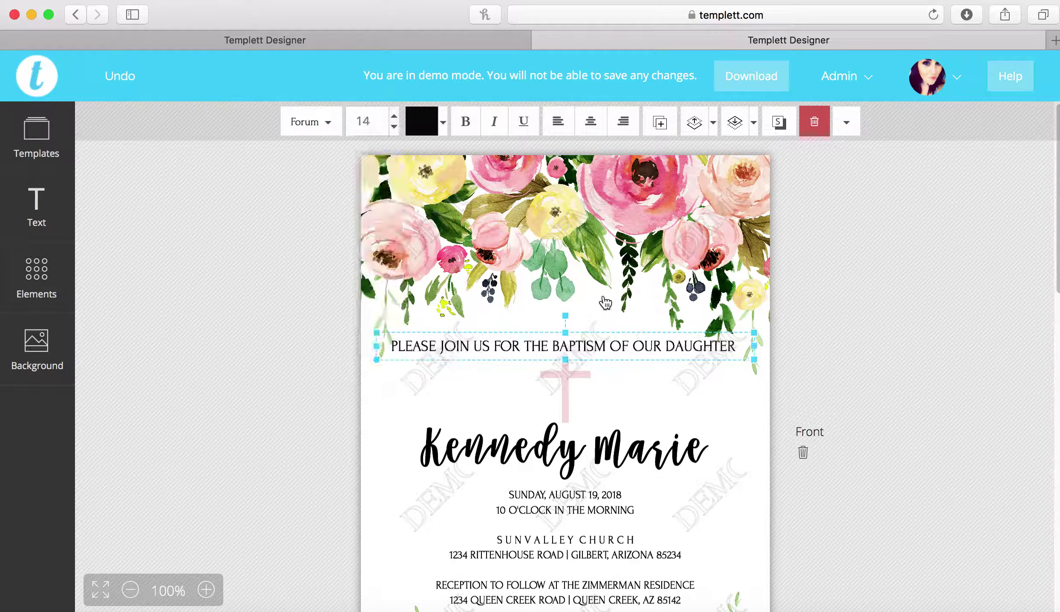
Try bold, italic and underline on the baptism invitation line, and remove all three styles
click(465, 122)
click(495, 123)
click(523, 124)
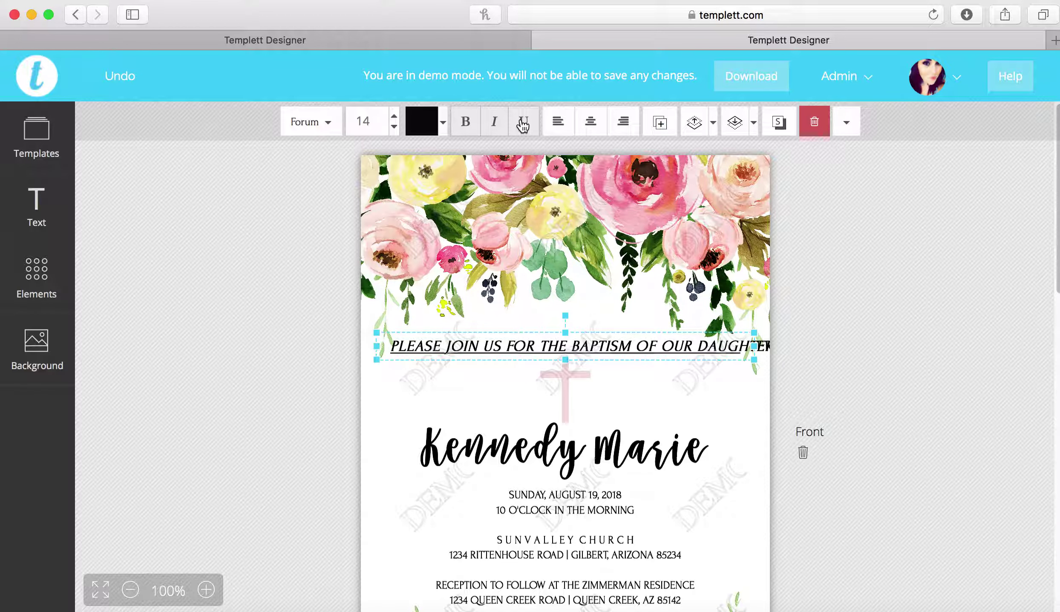
click(523, 125)
click(494, 123)
click(465, 123)
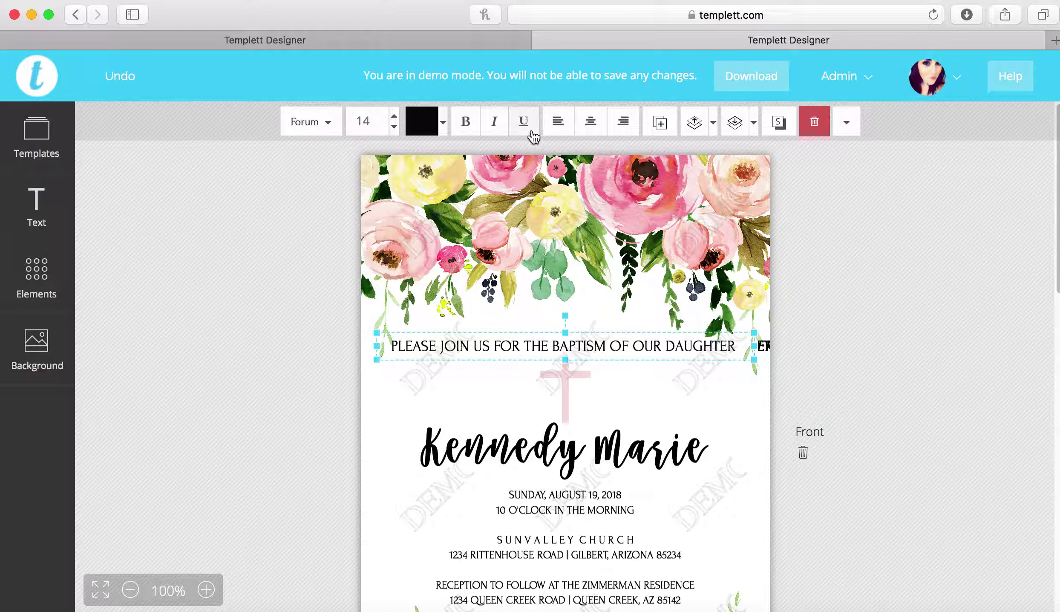
Try left and right alignment on the baptism invitation line, and return it to centre alignment
click(552, 127)
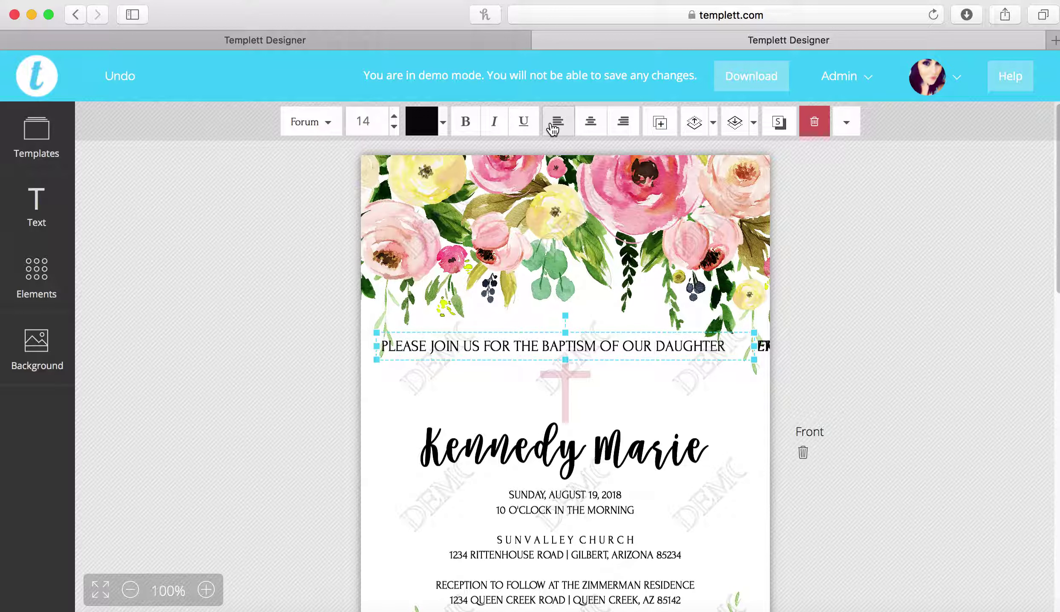
click(623, 127)
click(590, 124)
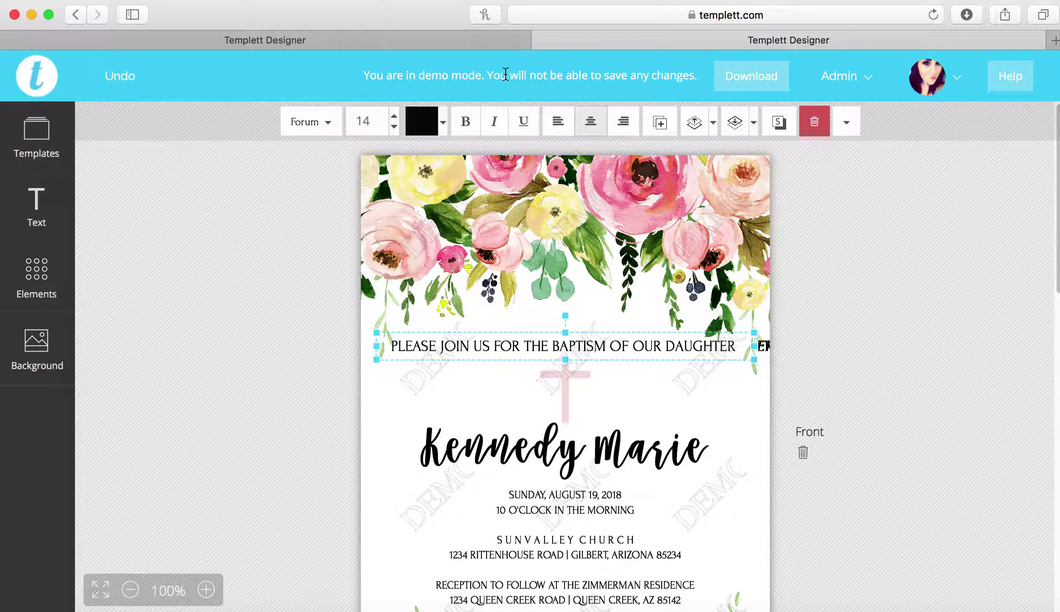
Try a brown fill on the baptism invitation line, and recolour it very dark purple
click(443, 121)
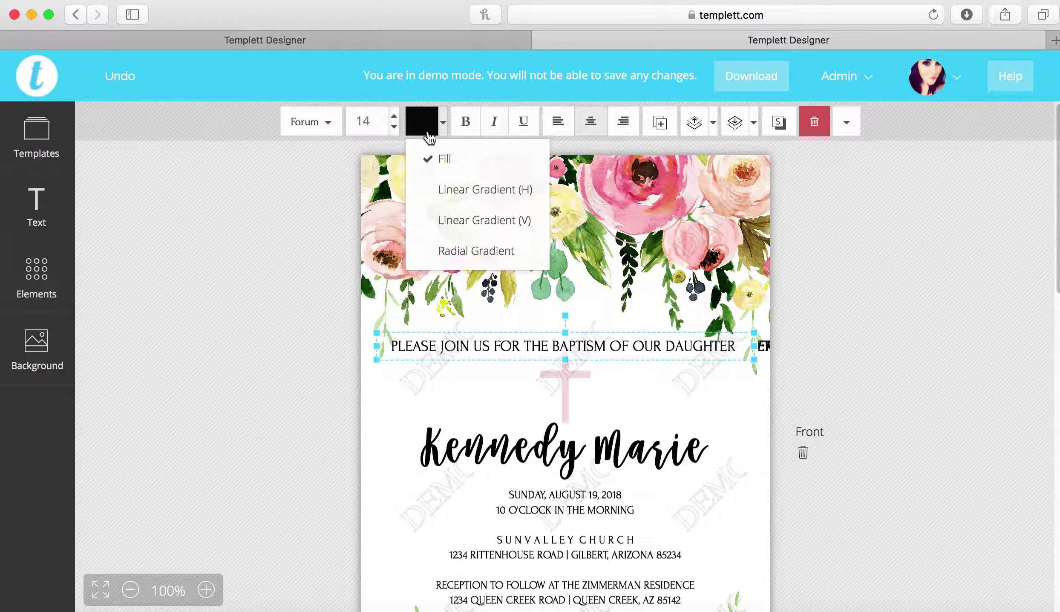
click(430, 127)
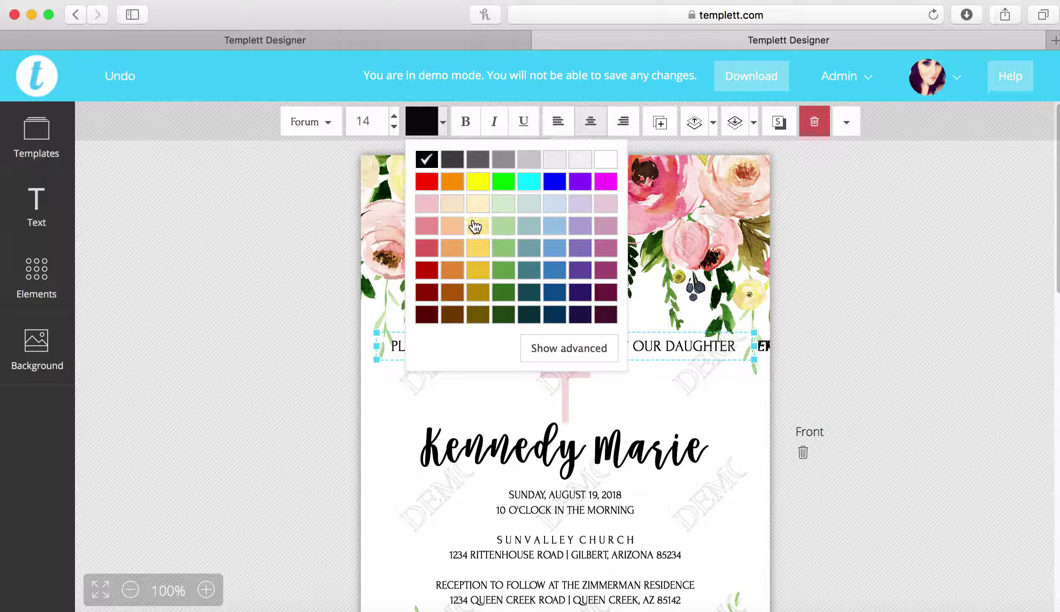
click(451, 294)
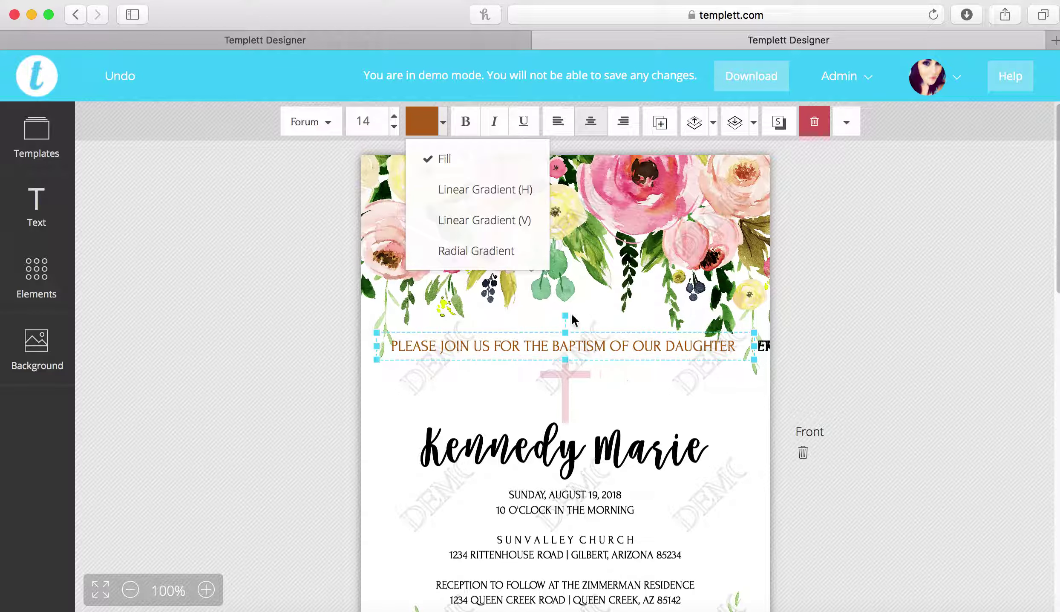
click(424, 123)
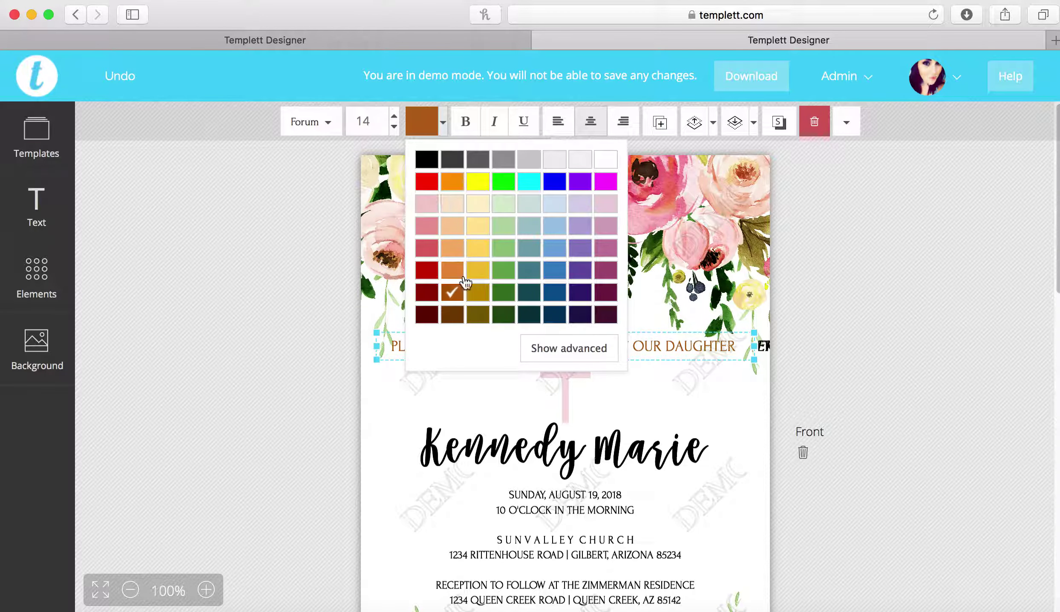
click(584, 315)
click(799, 392)
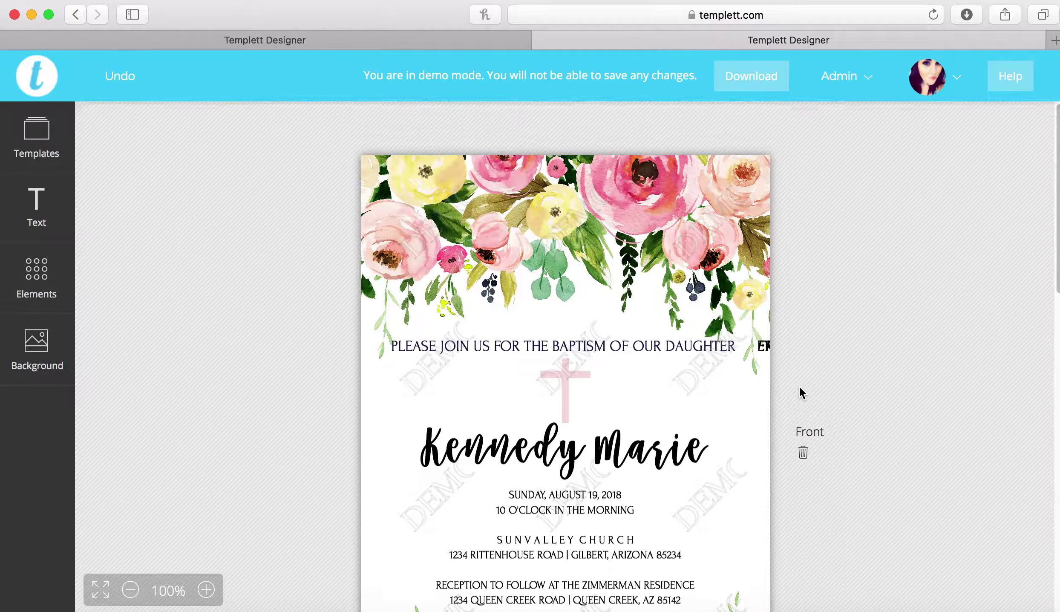
Delete the pink cross graphic above the daughter's name
scroll(799, 387, down, 3)
click(577, 277)
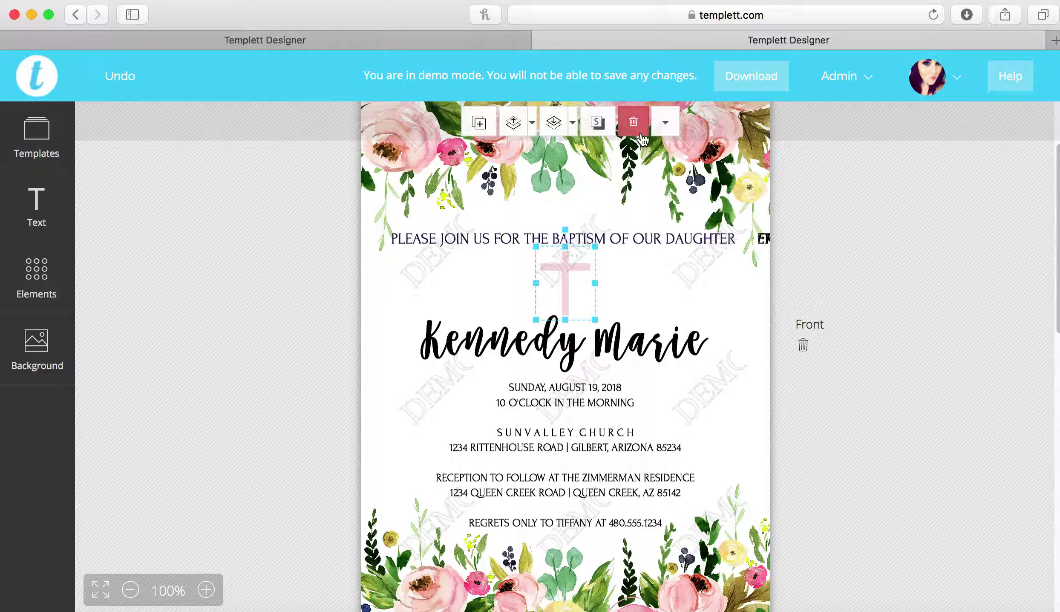
click(635, 123)
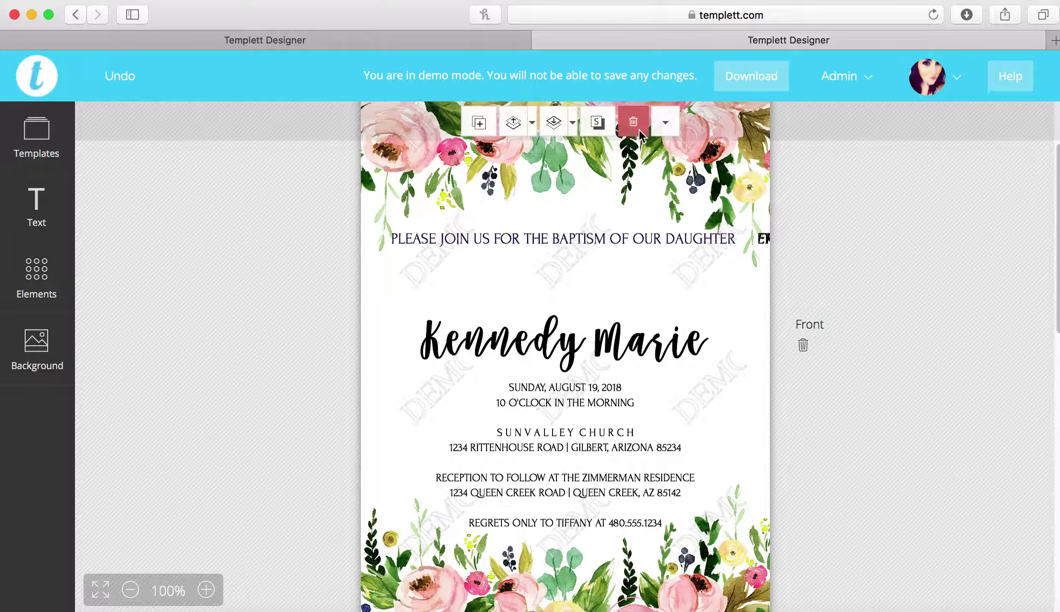
Undo the cross deletion, text formatting and floral resizing, and move the upper floral graphic back to its original position
click(122, 87)
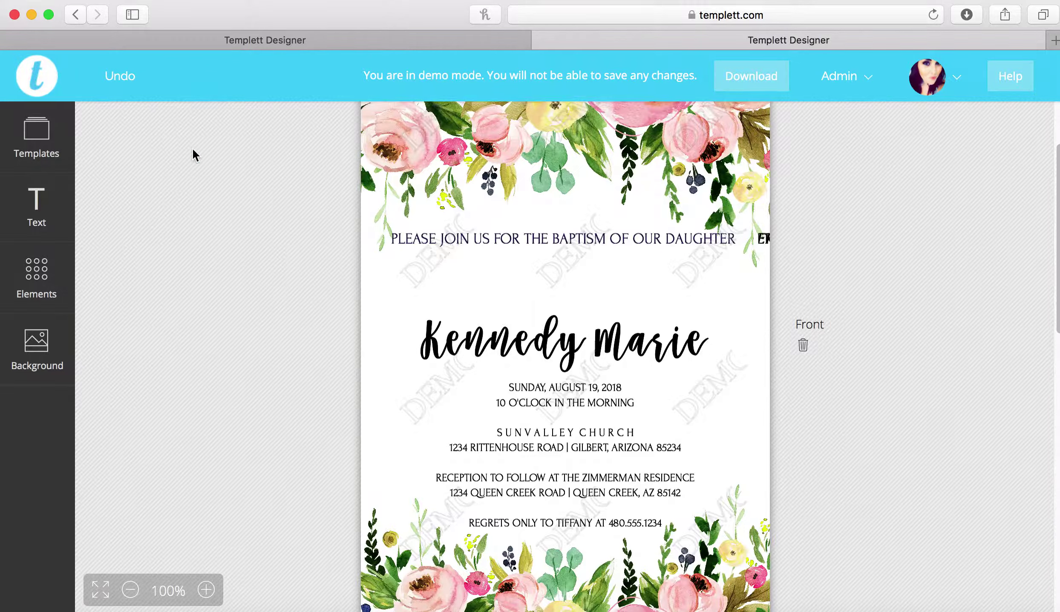
scroll(288, 248, up, 3)
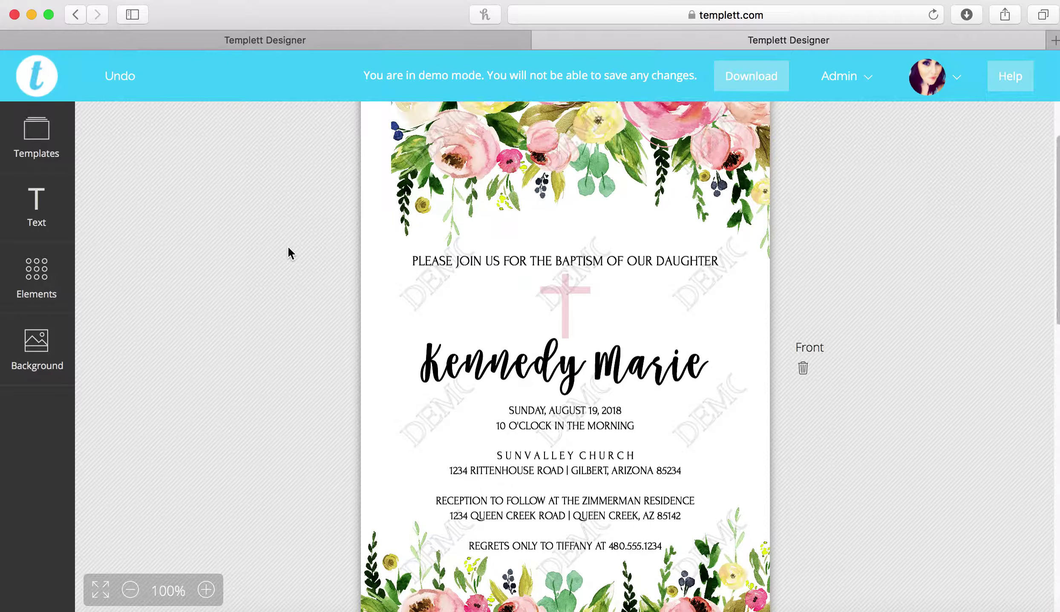
drag(646, 195, 613, 200)
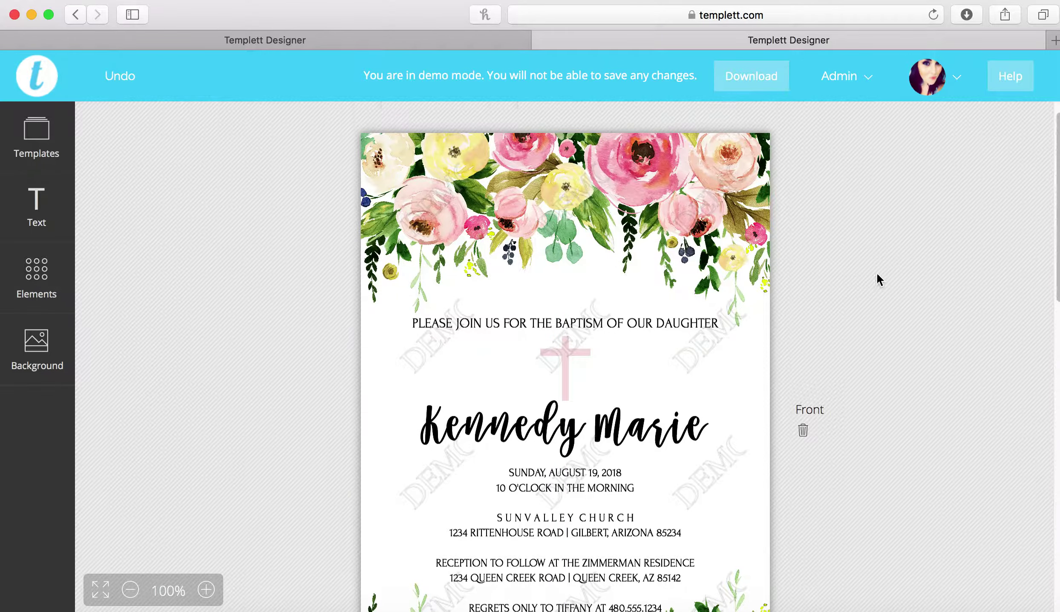
Change the fill colour of the daughter's name on the front page to bright purple
scroll(631, 234, down, 5)
click(614, 207)
scroll(615, 209, up, 1)
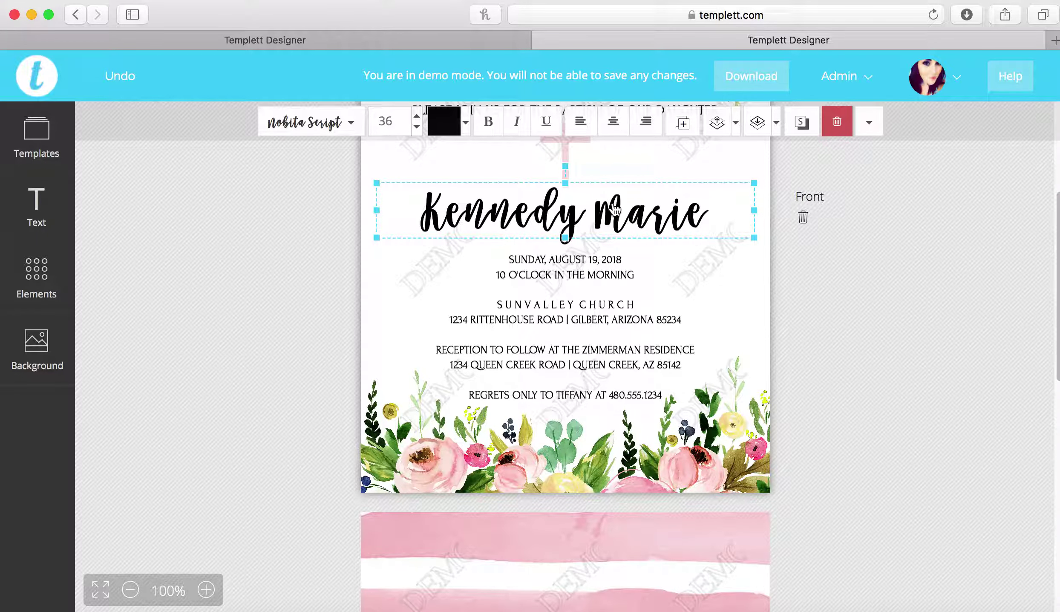
scroll(615, 207, up, 1)
click(466, 122)
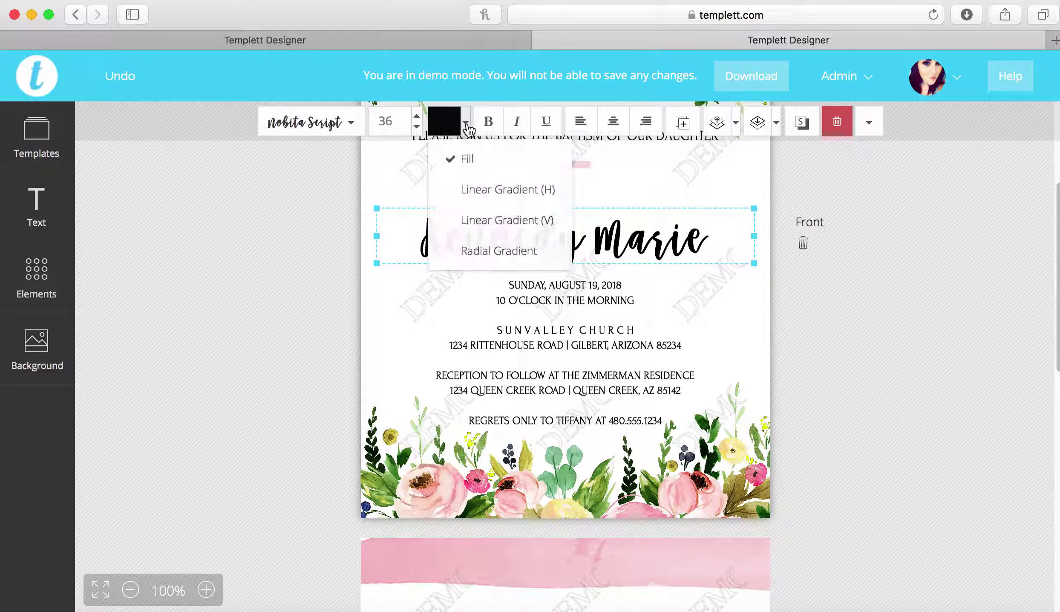
click(450, 122)
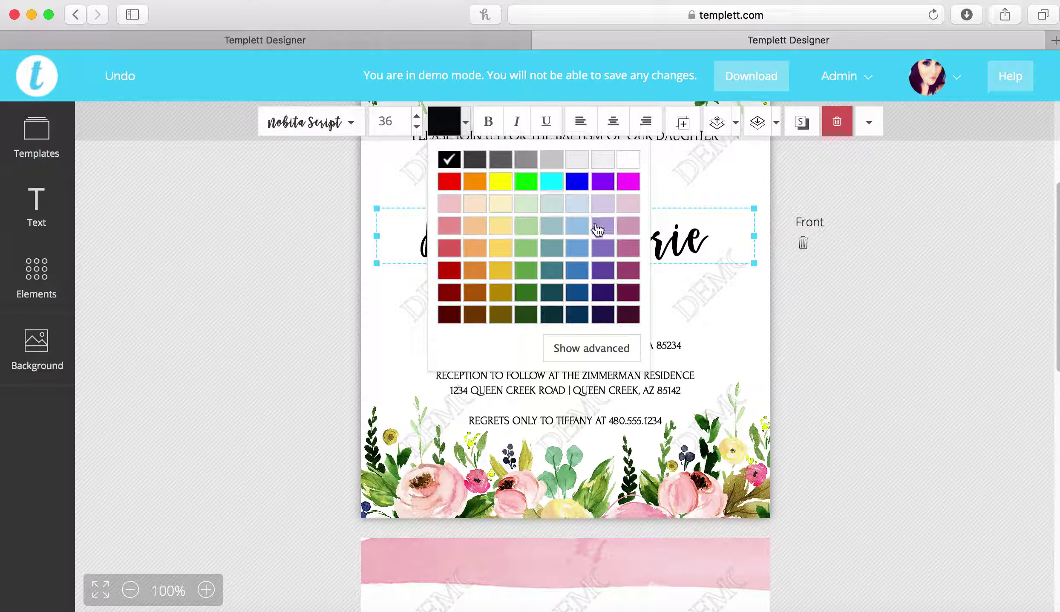
click(603, 181)
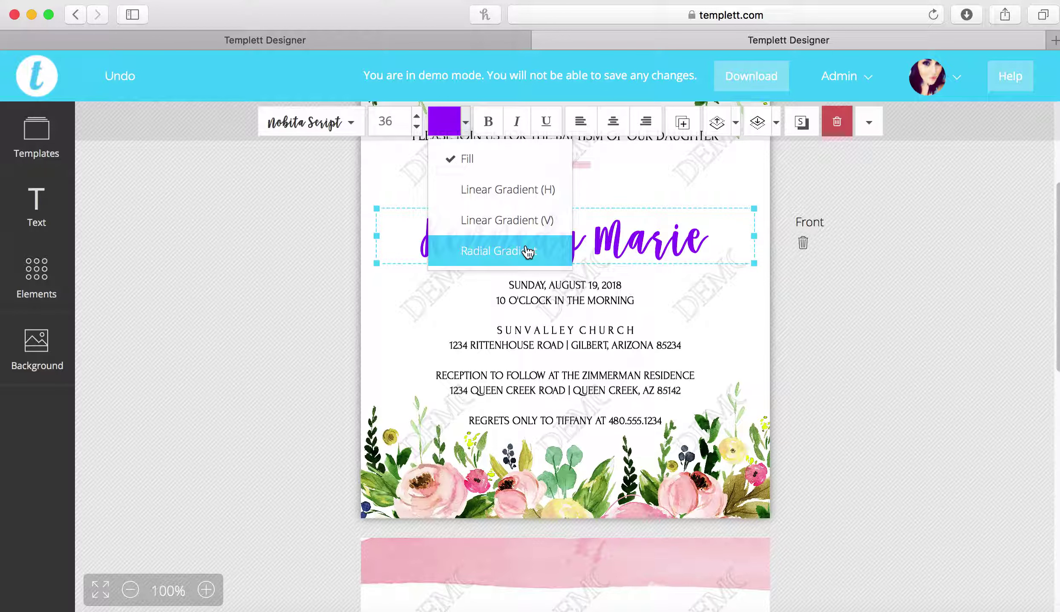
Try the custom teal #14b5ba for the daughter's name in the advanced colour options, and hide those options again
click(443, 125)
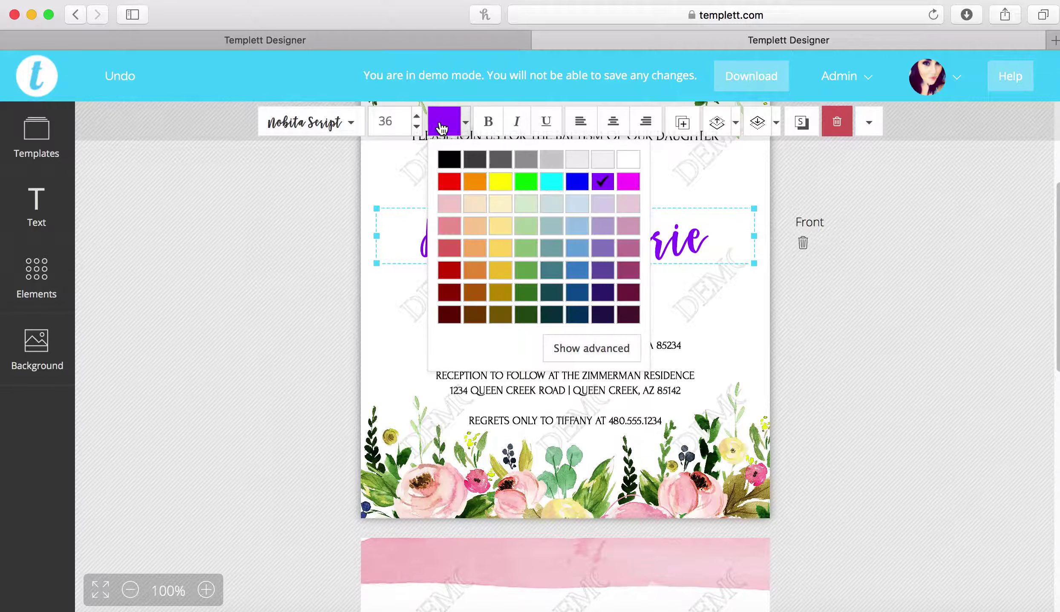
click(615, 347)
drag(795, 188, 762, 179)
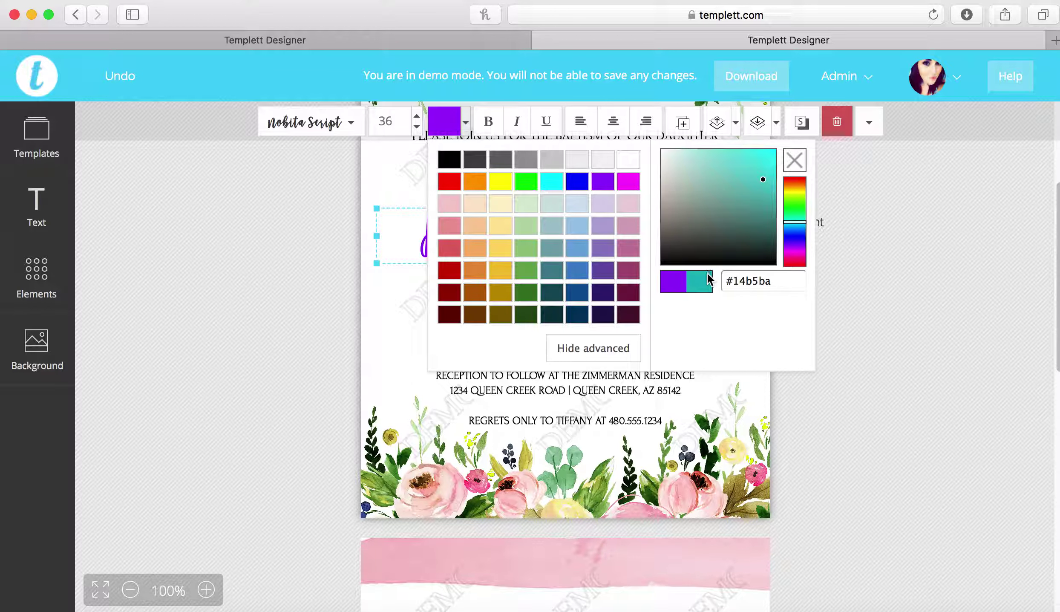
click(602, 347)
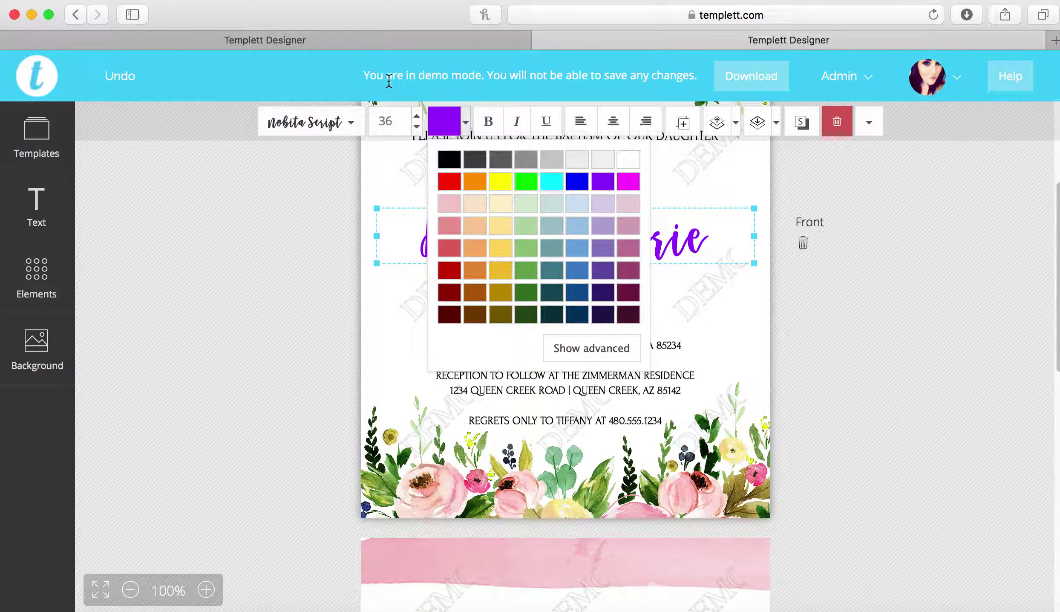
Delete the floral graphic along the front page's lower edge
click(591, 315)
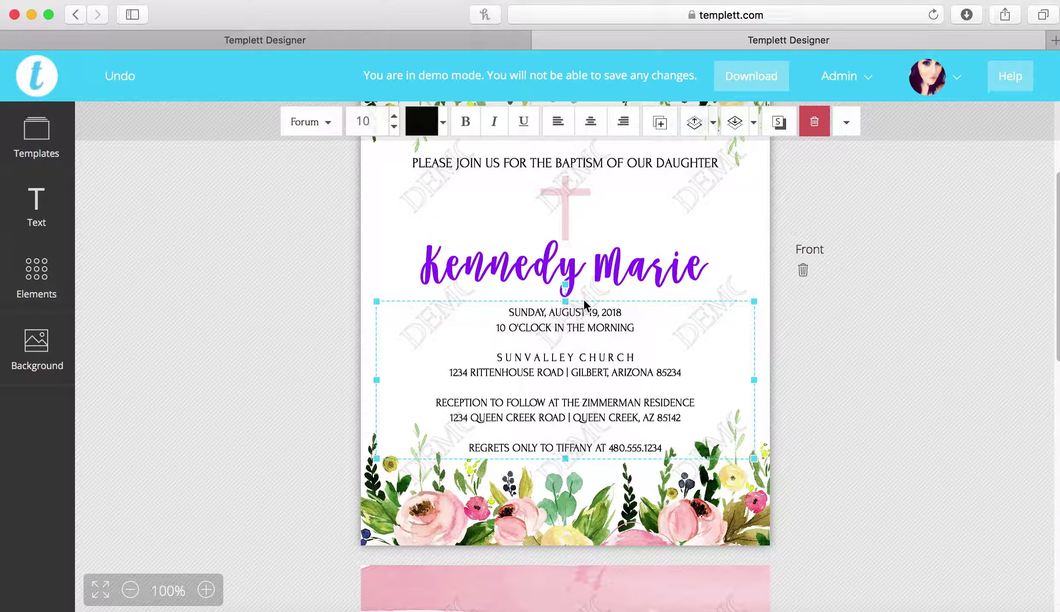
scroll(560, 319, down, 1)
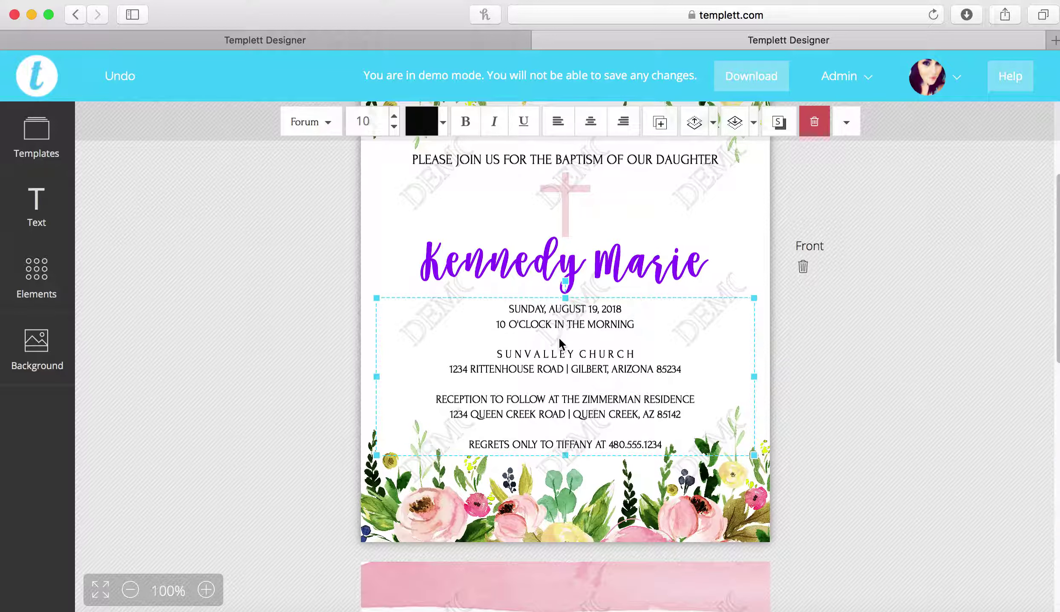
click(624, 529)
click(895, 476)
click(644, 506)
mouse_move(644, 506)
mouse_down()
mouse_move(646, 474)
mouse_move(643, 514)
mouse_up()
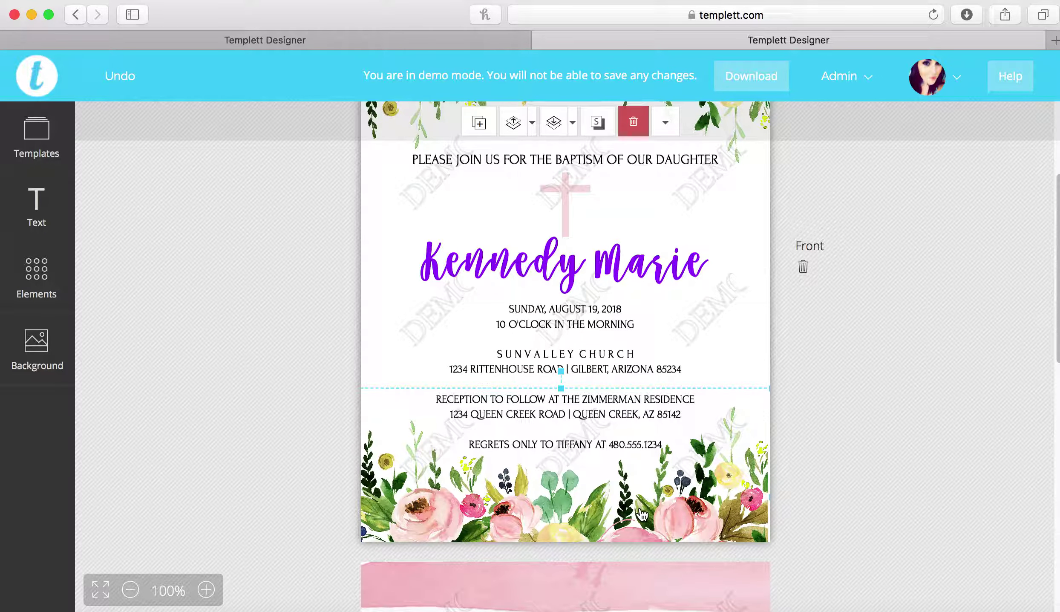
key(Delete)
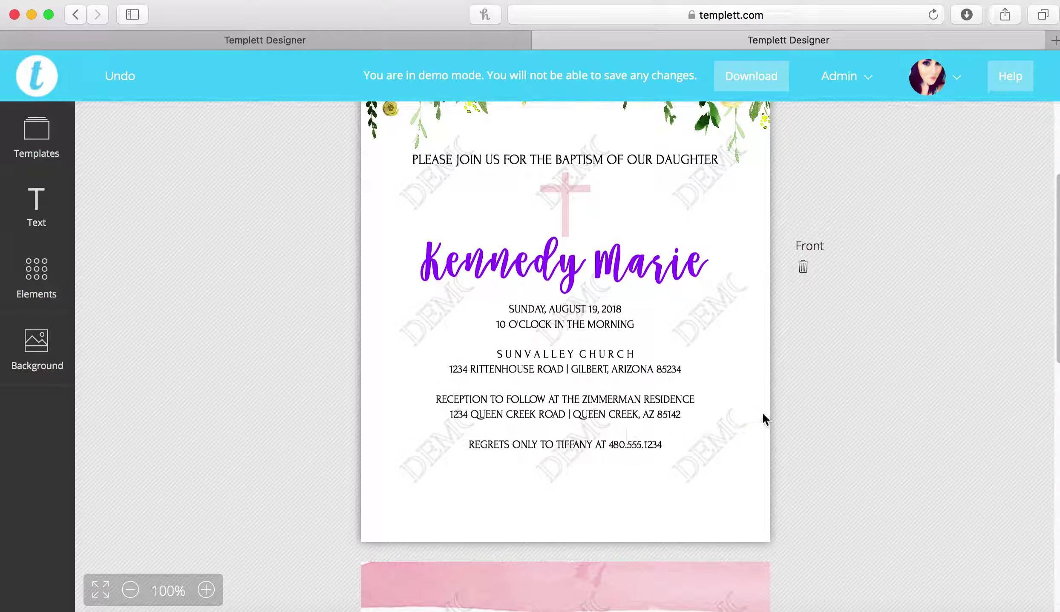
Delete the pink watercolour stripe graphic from the back page
scroll(768, 411, down, 10)
scroll(765, 417, down, 3)
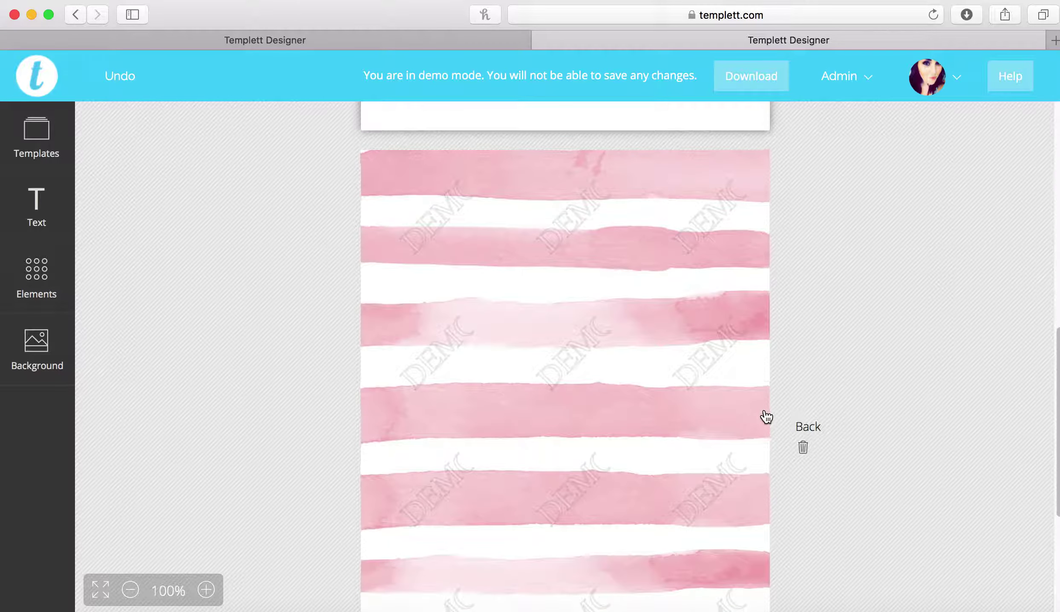
scroll(741, 395, down, 4)
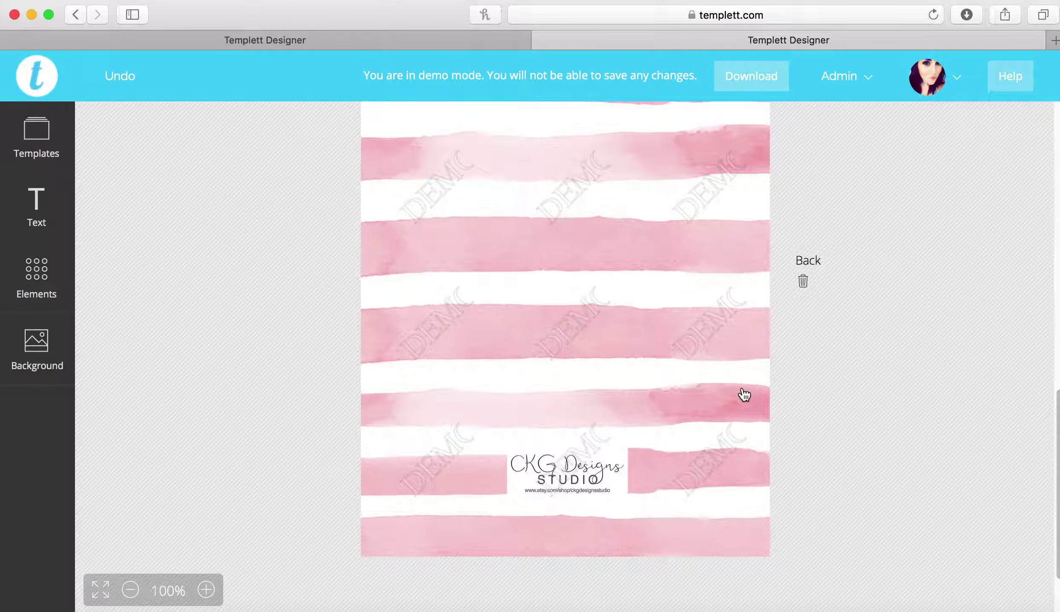
scroll(742, 394, up, 3)
click(742, 386)
key(Delete)
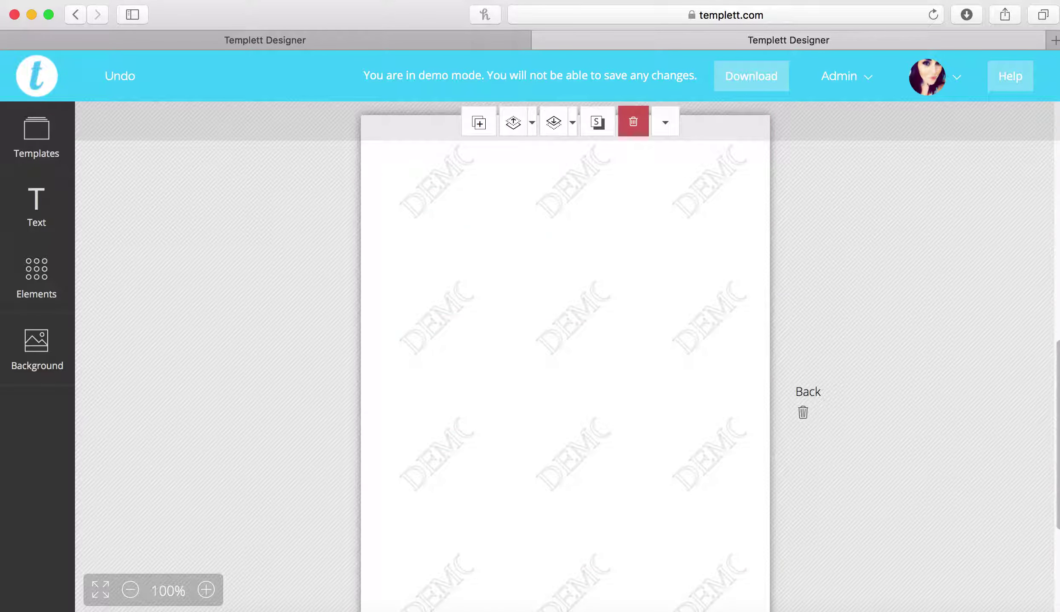
Set the back page's background to a solid pale pink
click(34, 341)
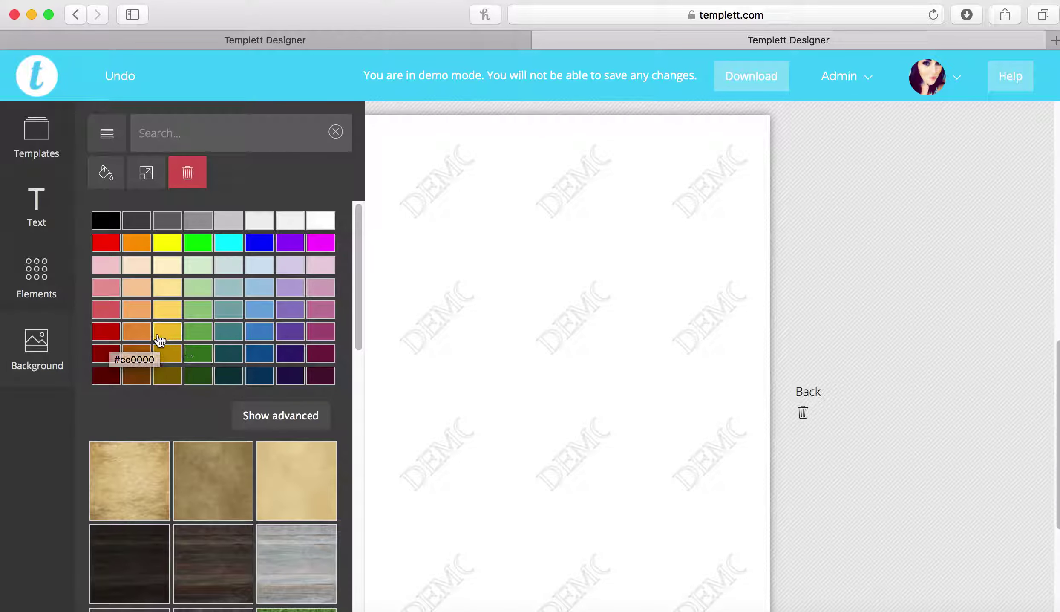
click(321, 265)
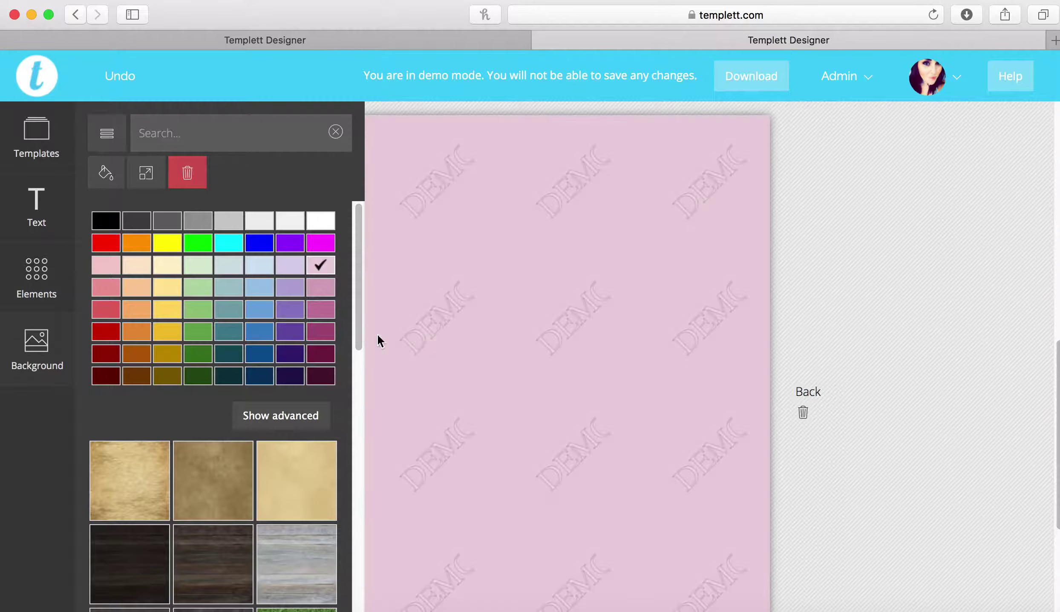
Add a heading and a separate text box to the middle of the back page
click(36, 204)
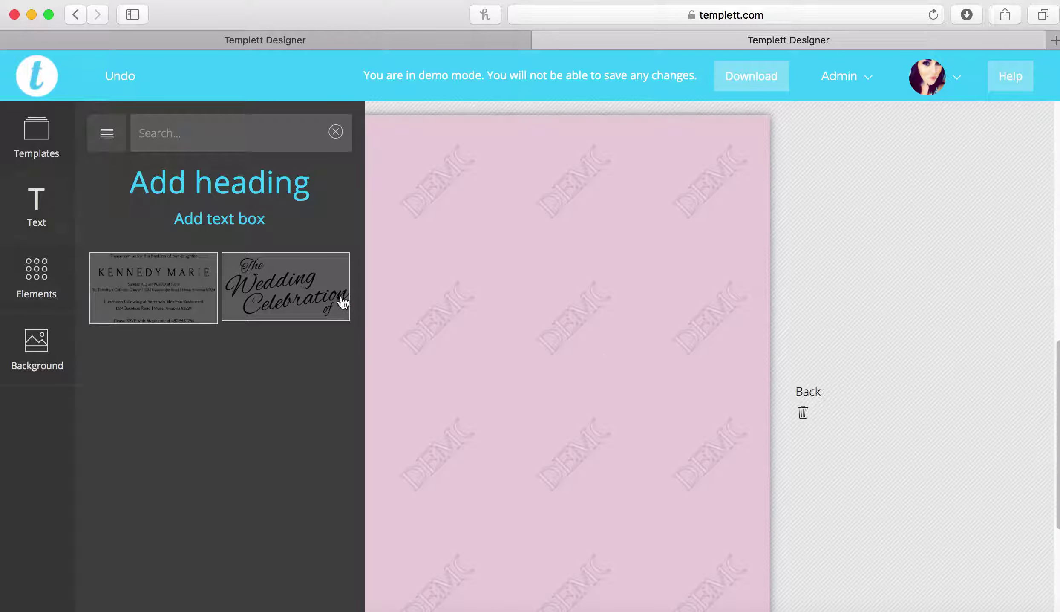
click(254, 200)
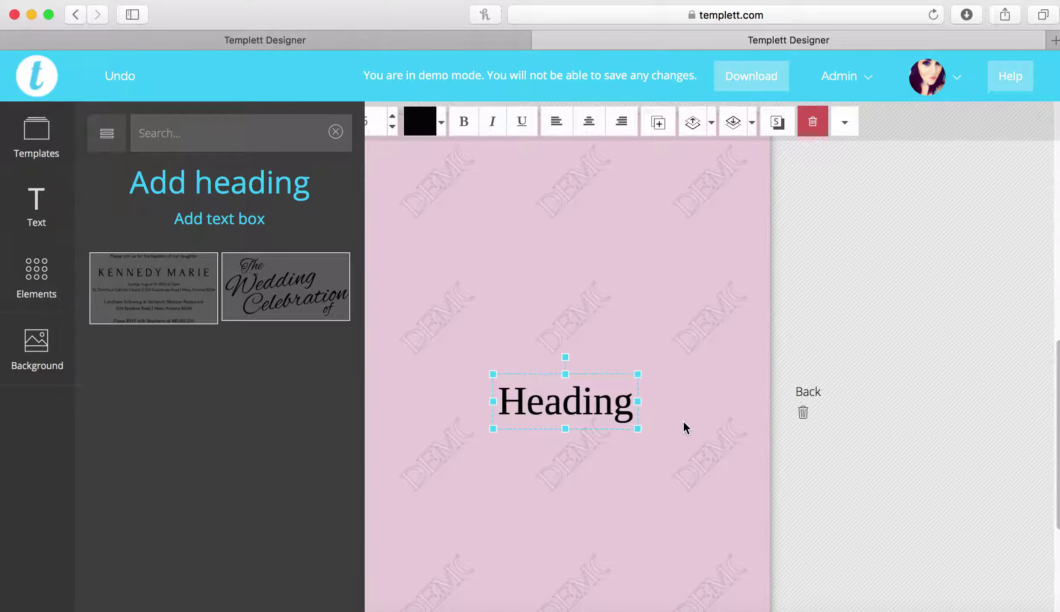
click(575, 373)
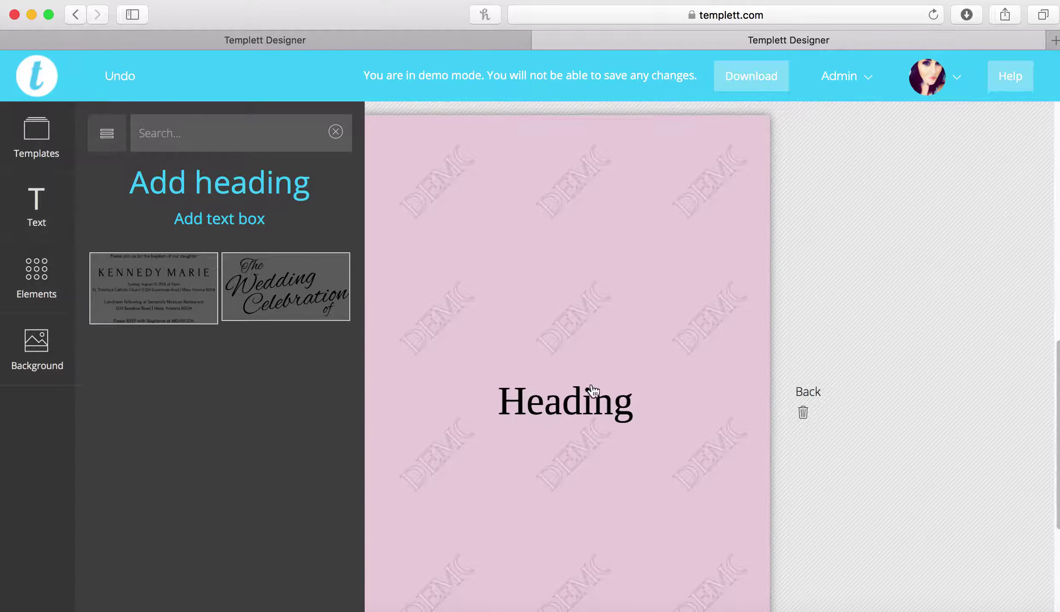
click(220, 219)
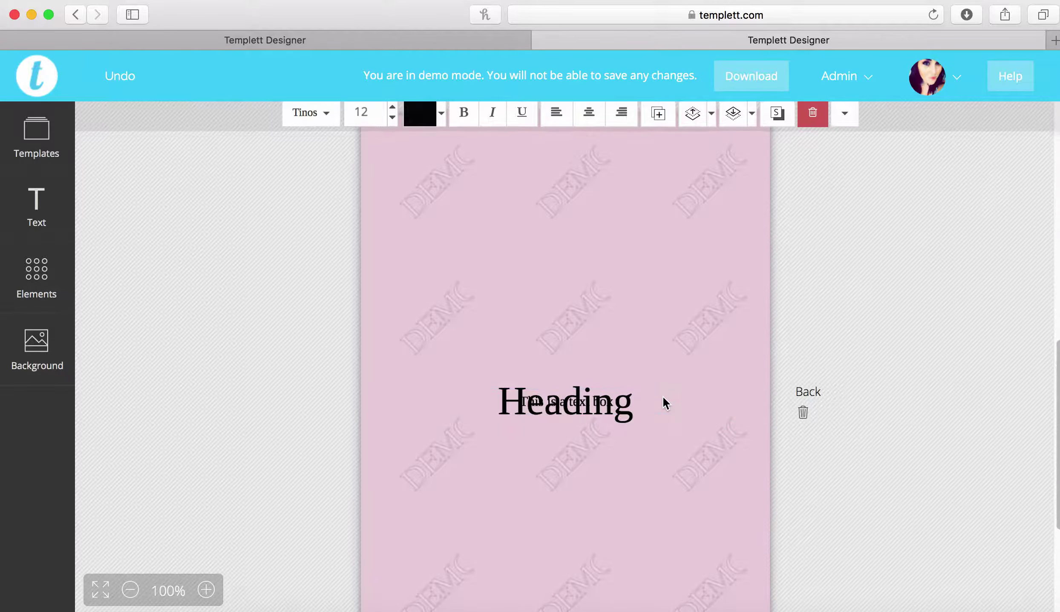
double_click(647, 400)
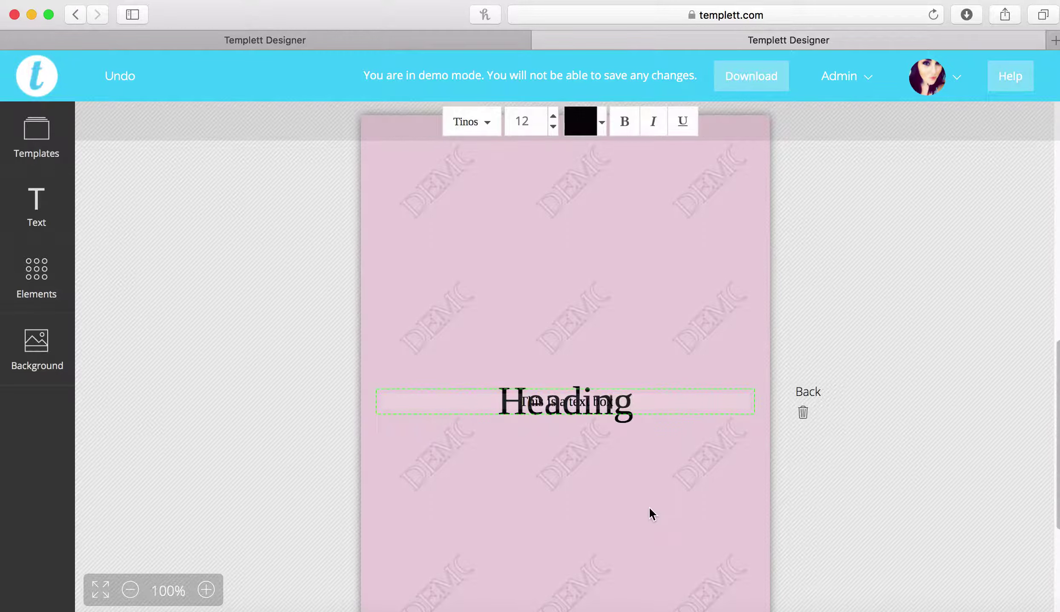
click(649, 508)
Move the small text box up clear of the heading and delete the heading
drag(592, 404, 583, 316)
click(607, 400)
key(Delete)
Replace the text box's placeholder with "Please arrive no later than 4:45PM to be seated." and a second line "CKG DESIGNS STUDIO!"
double_click(580, 321)
triple_click(581, 318)
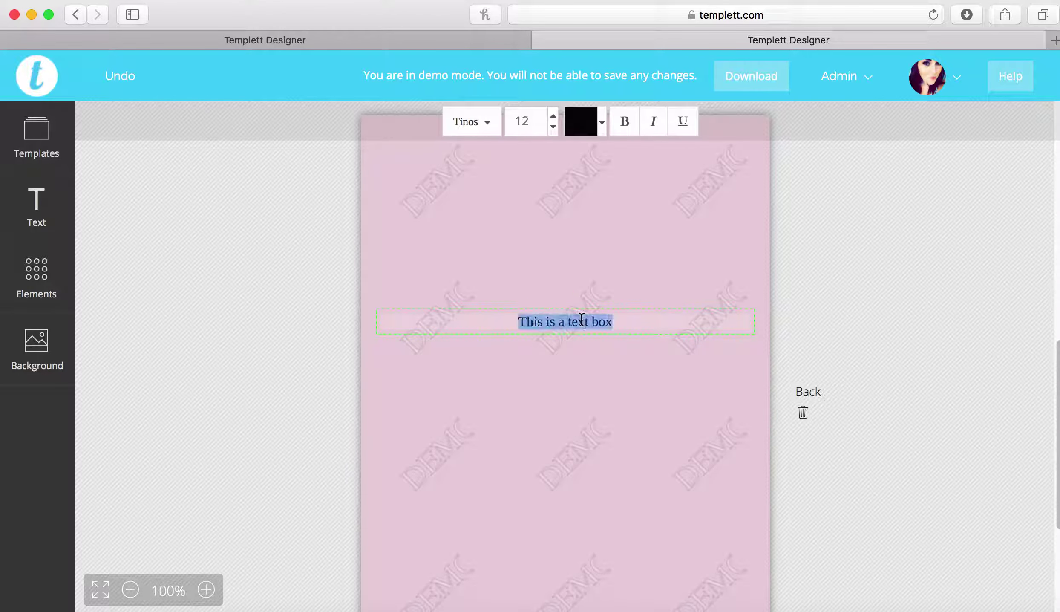
text(Please arriv n)
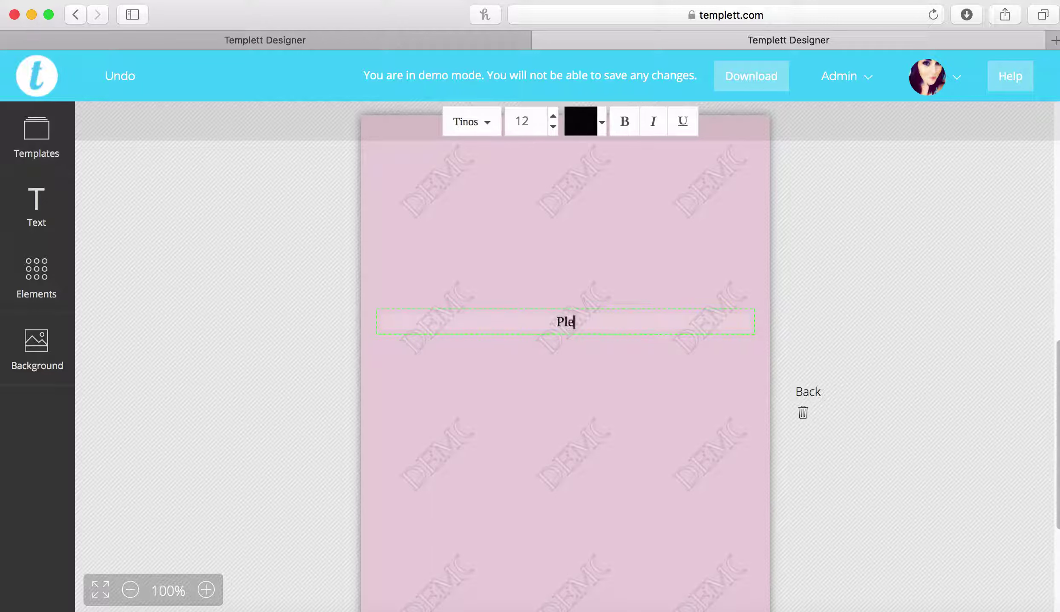
key(BackSpace)
key(BackSpace)
text(e no later than )
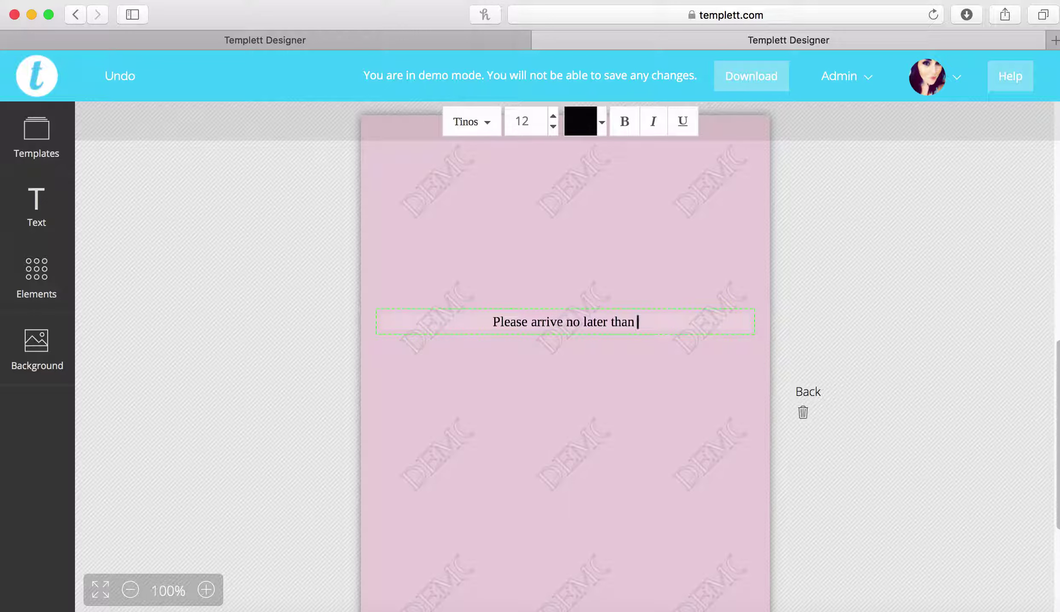
text(4:45PM)
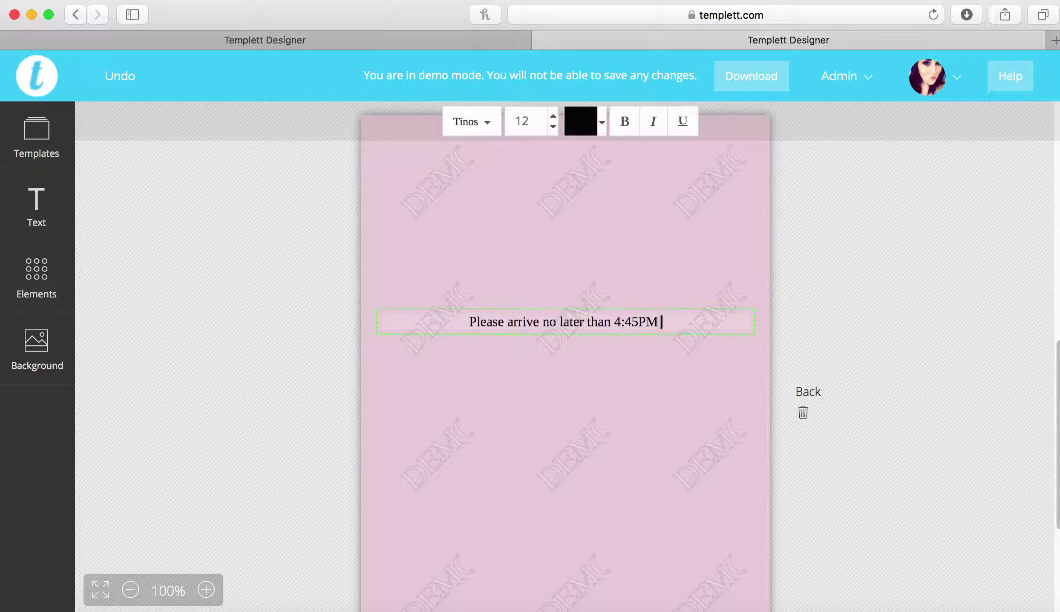
text( to be seated.)
key(Return)
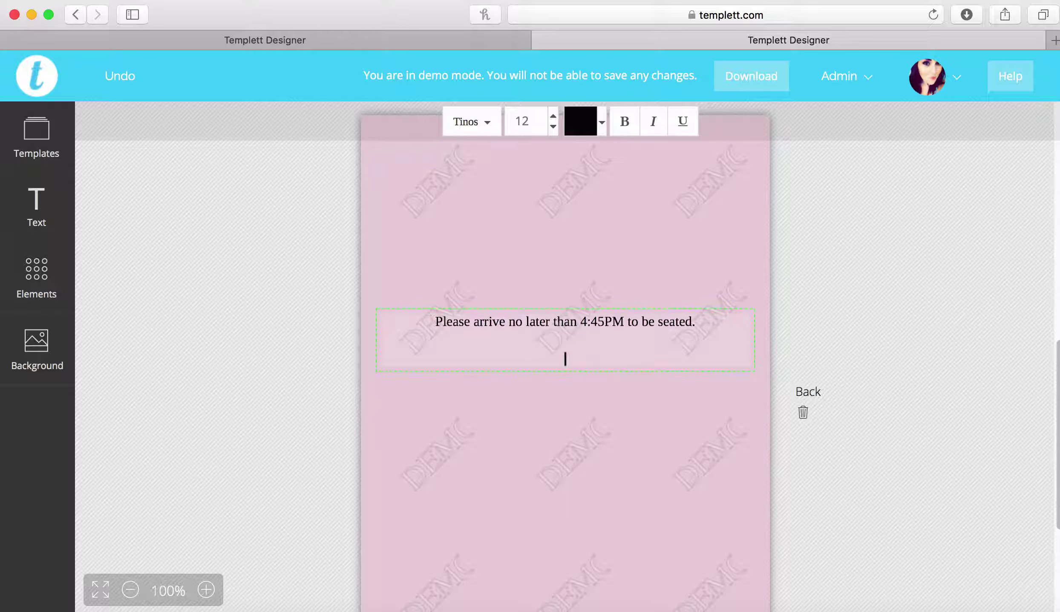
text(CKG DESIGNS STUDIO!)
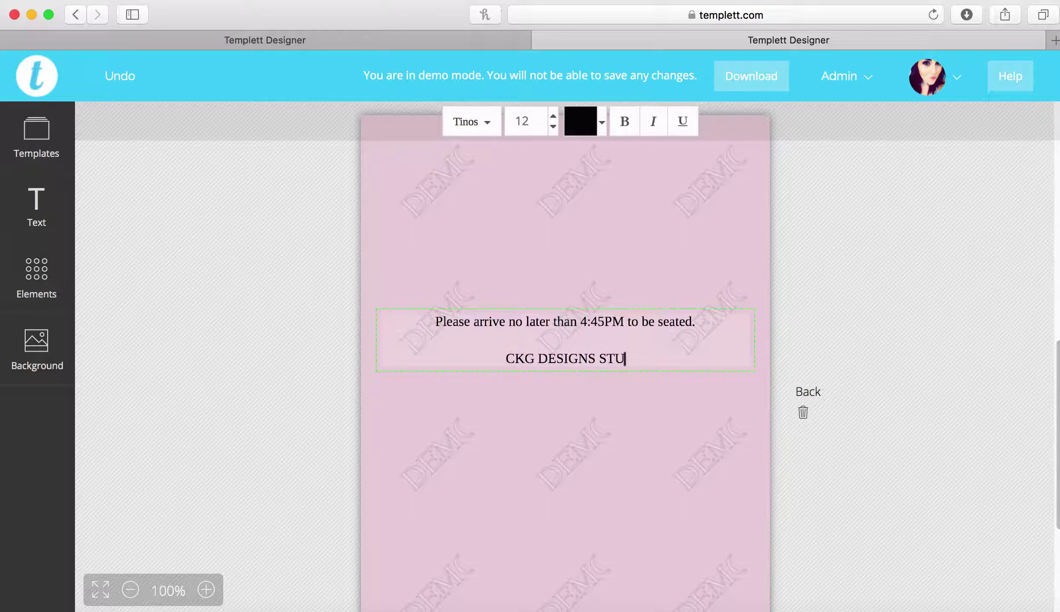
click(833, 317)
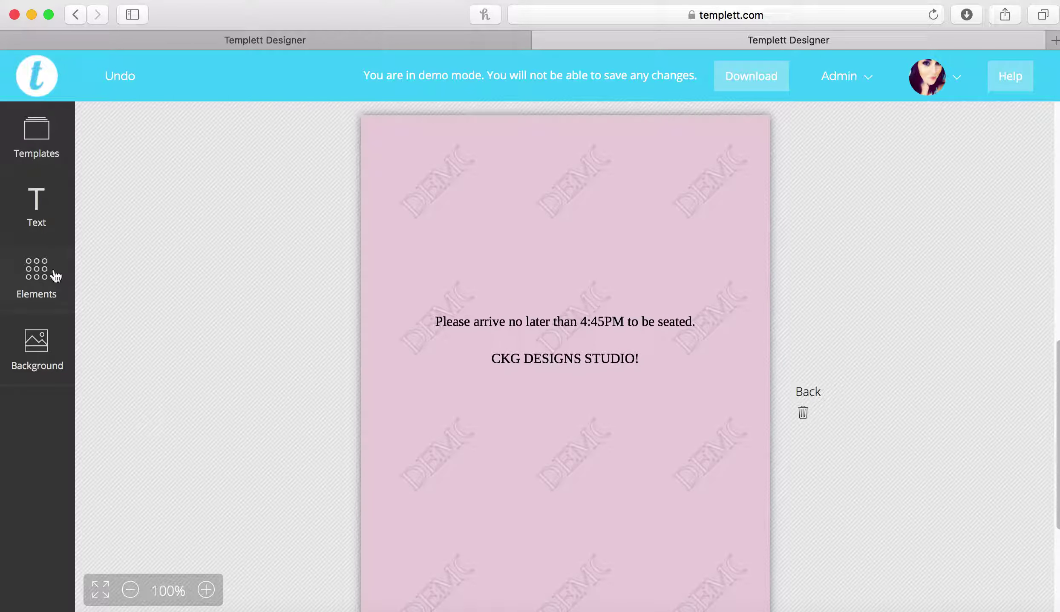
Try the Subtle Wood, Natural Kraft Paper and white wall textures as the back page's background
click(38, 346)
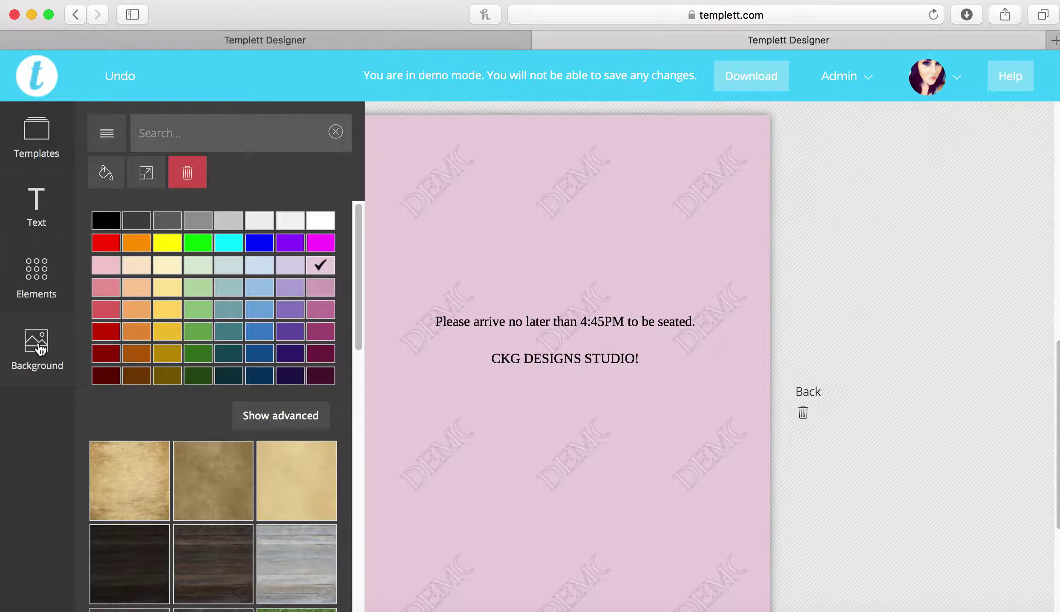
scroll(199, 377, down, 5)
scroll(200, 377, down, 5)
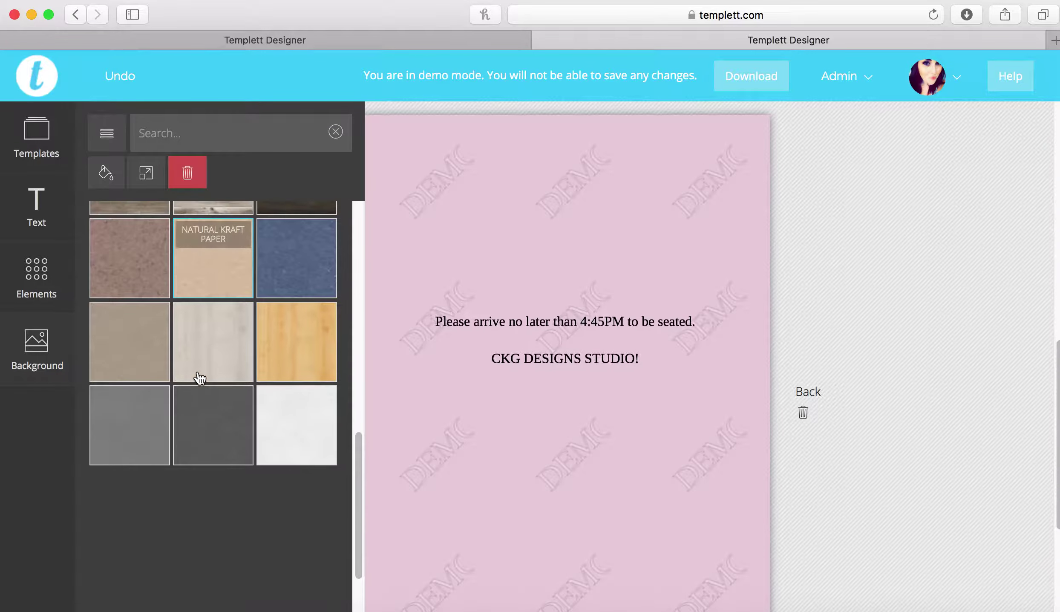
click(213, 278)
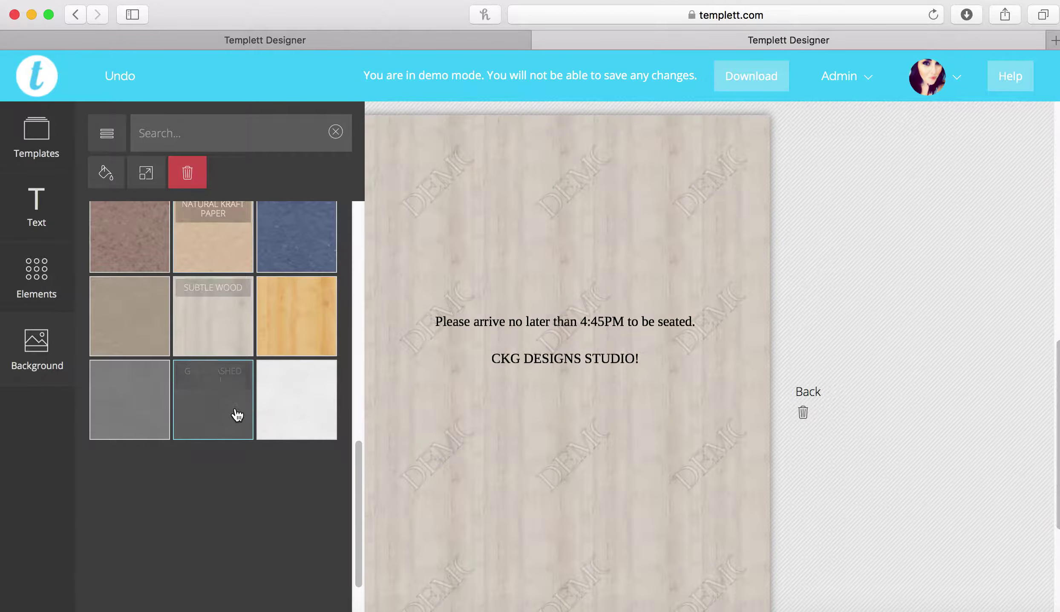
click(237, 412)
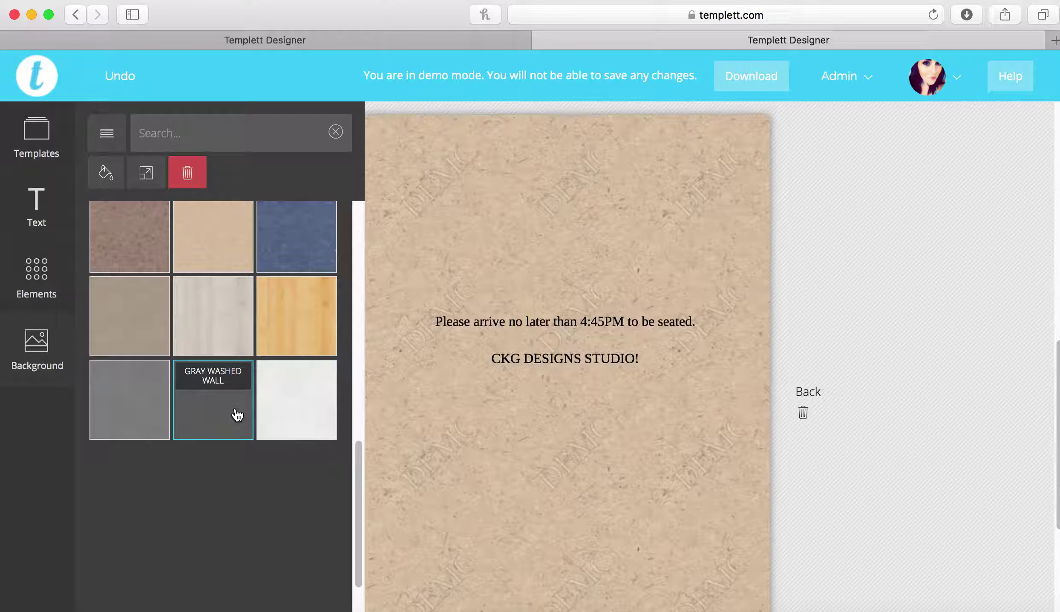
scroll(237, 412, down, 1)
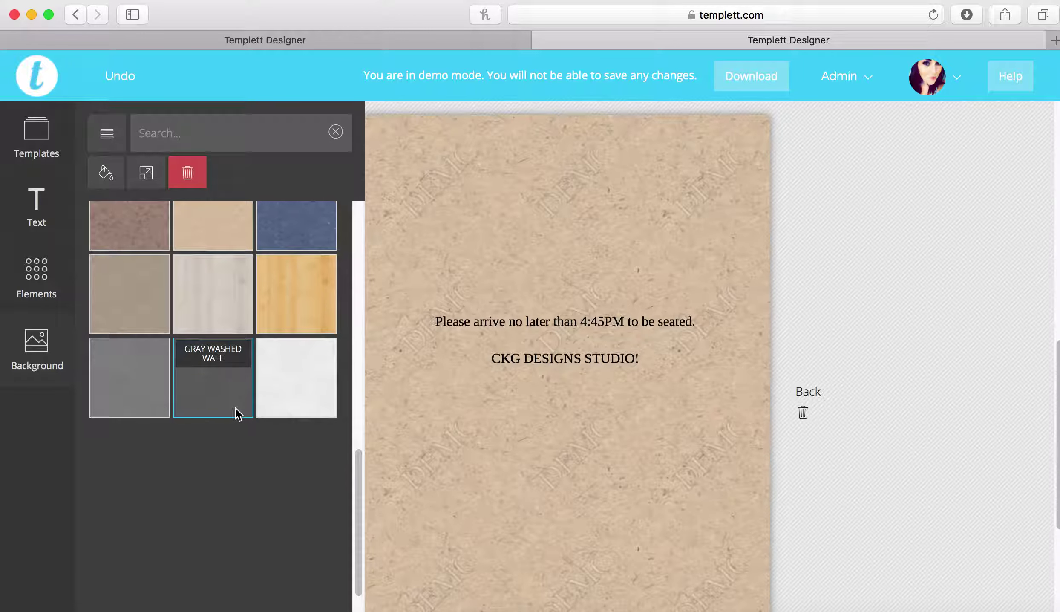
click(279, 402)
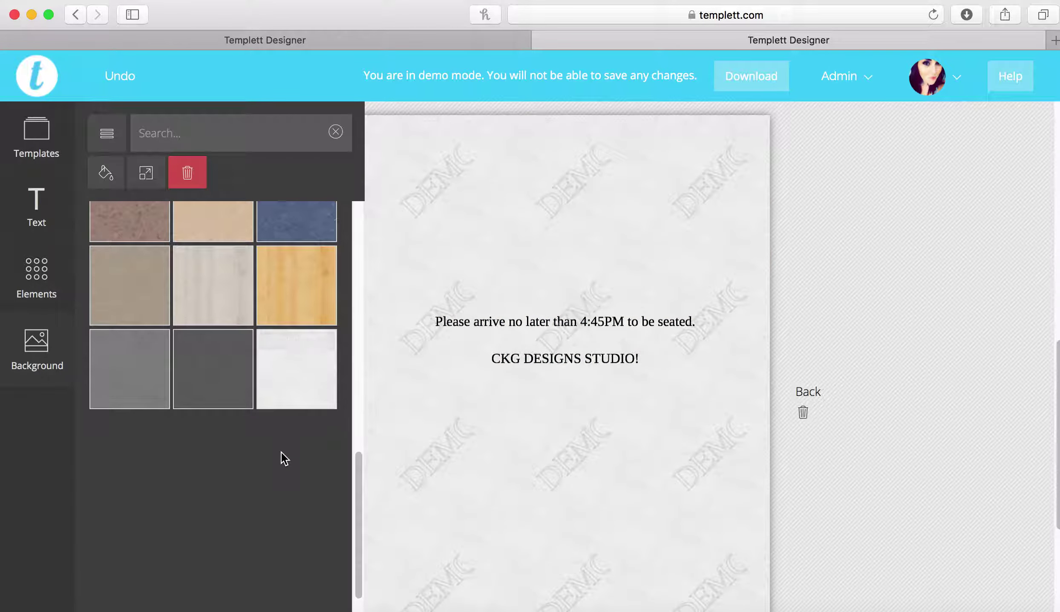
Apply the black textured background to the back page
scroll(267, 439, down, 8)
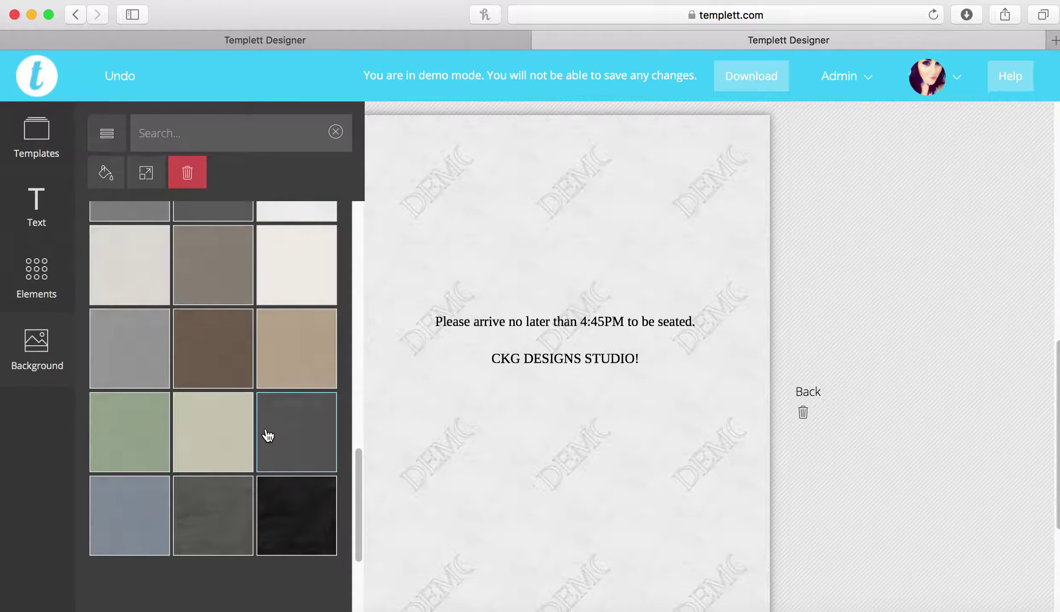
scroll(268, 435, down, 3)
scroll(260, 432, up, 15)
scroll(257, 427, down, 5)
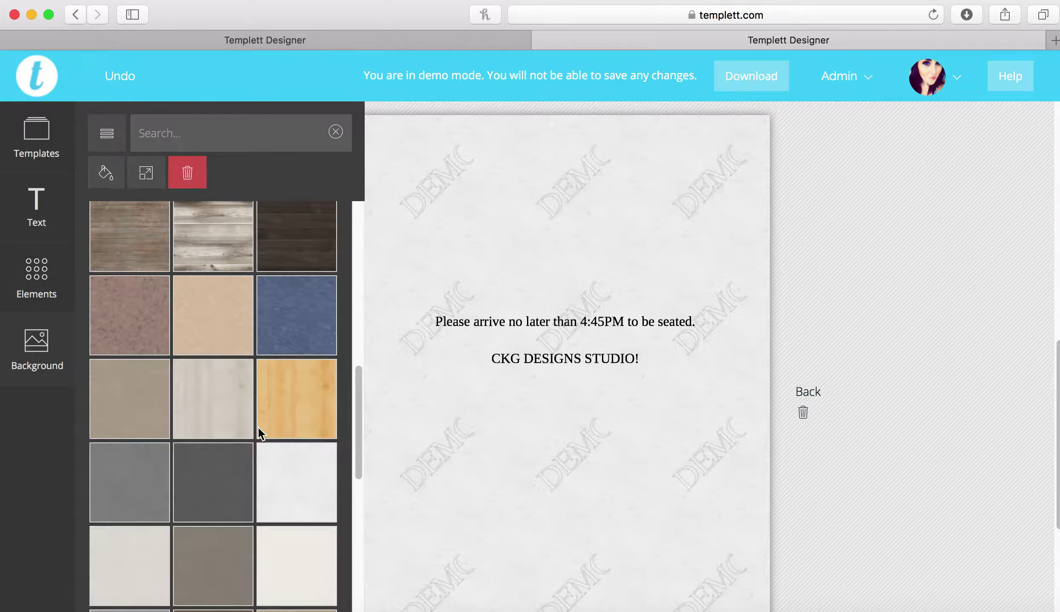
scroll(258, 426, down, 5)
click(264, 439)
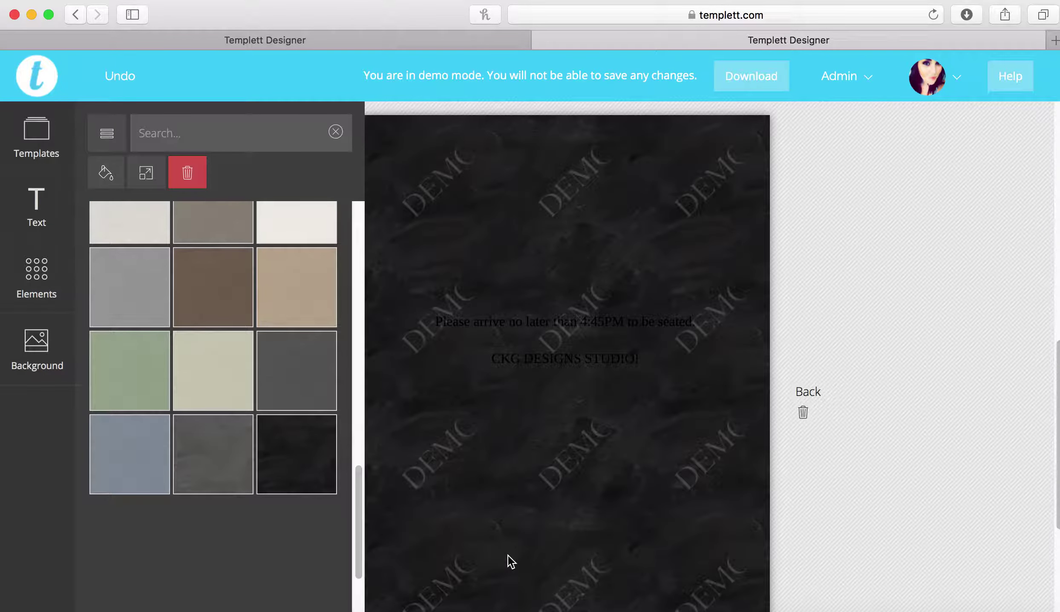
Change the colour of the back page's arrival and studio text to white
click(601, 360)
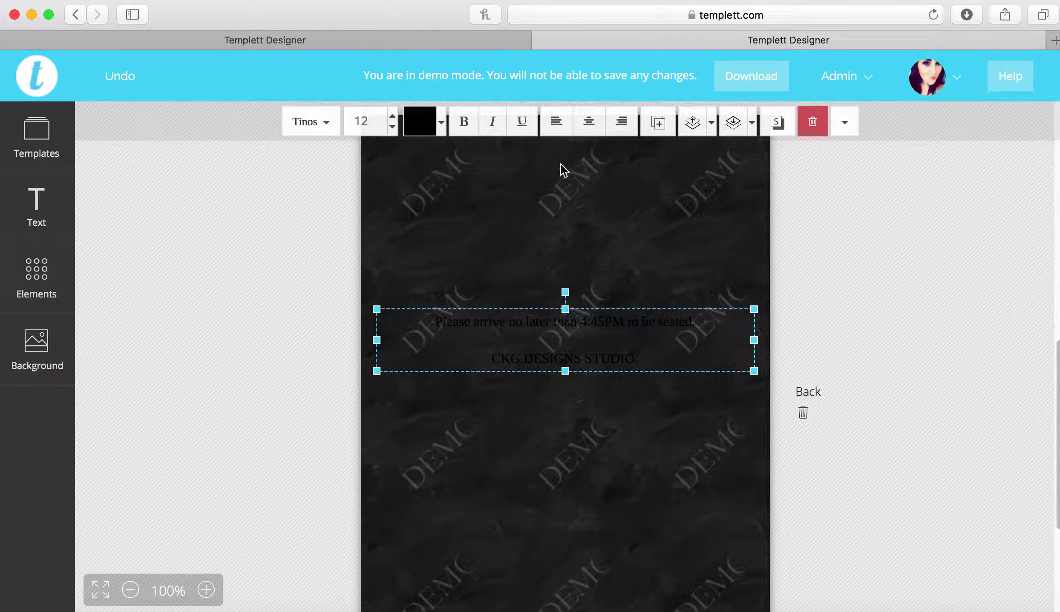
click(440, 127)
click(407, 158)
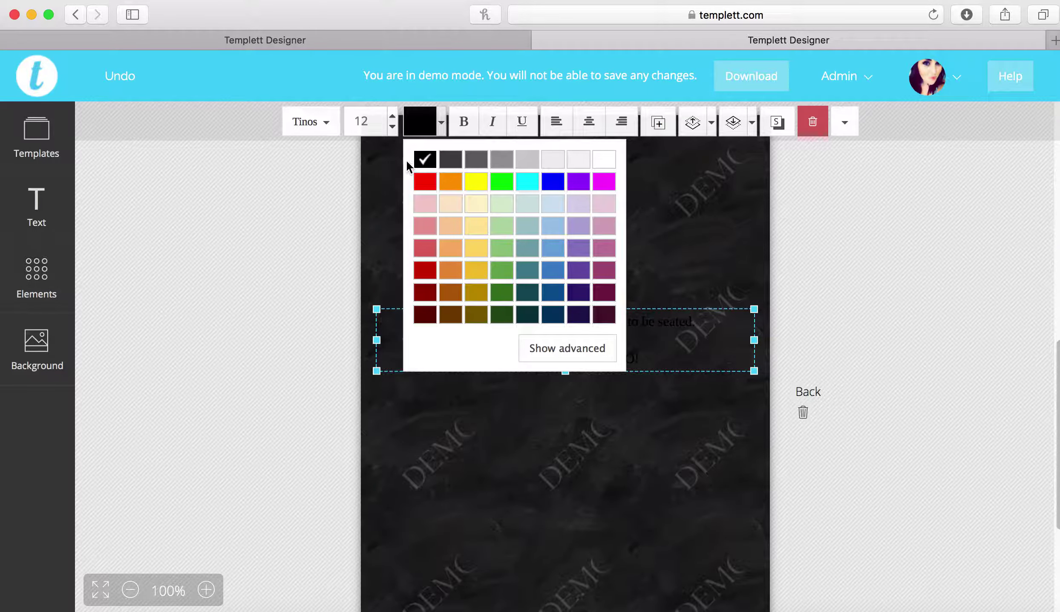
click(610, 157)
click(830, 329)
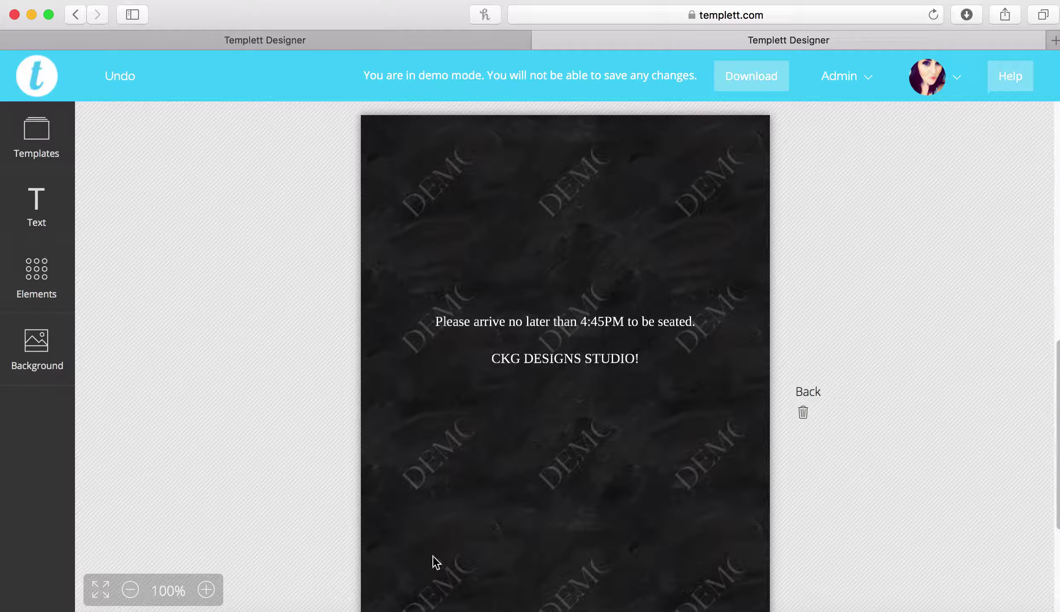
Switch to the other Templett Designer browser tab containing the original invitation outside demo mode
scroll(434, 555, down, 3)
scroll(432, 555, up, 15)
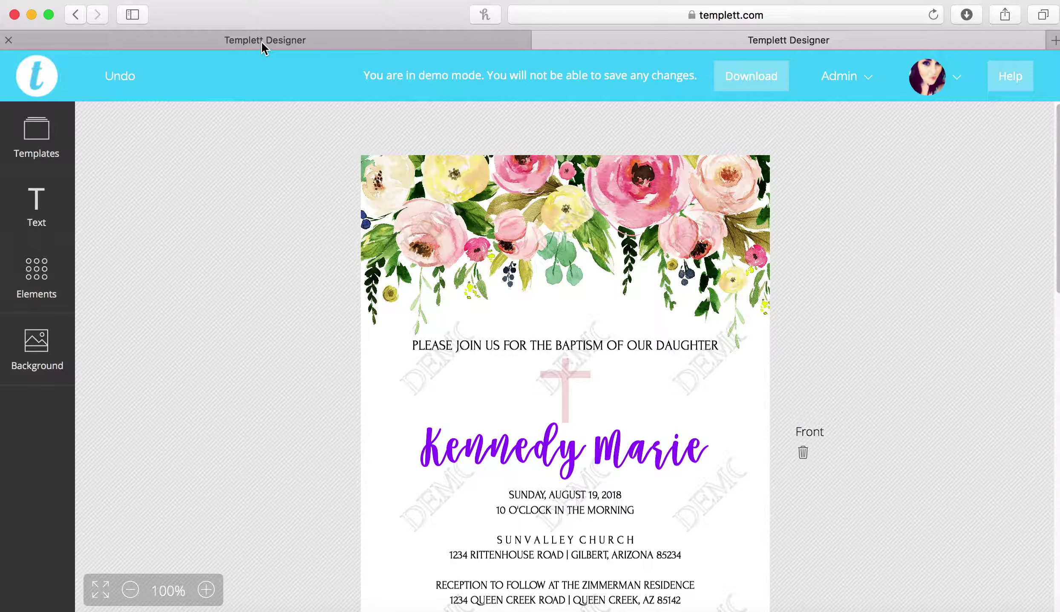
click(260, 40)
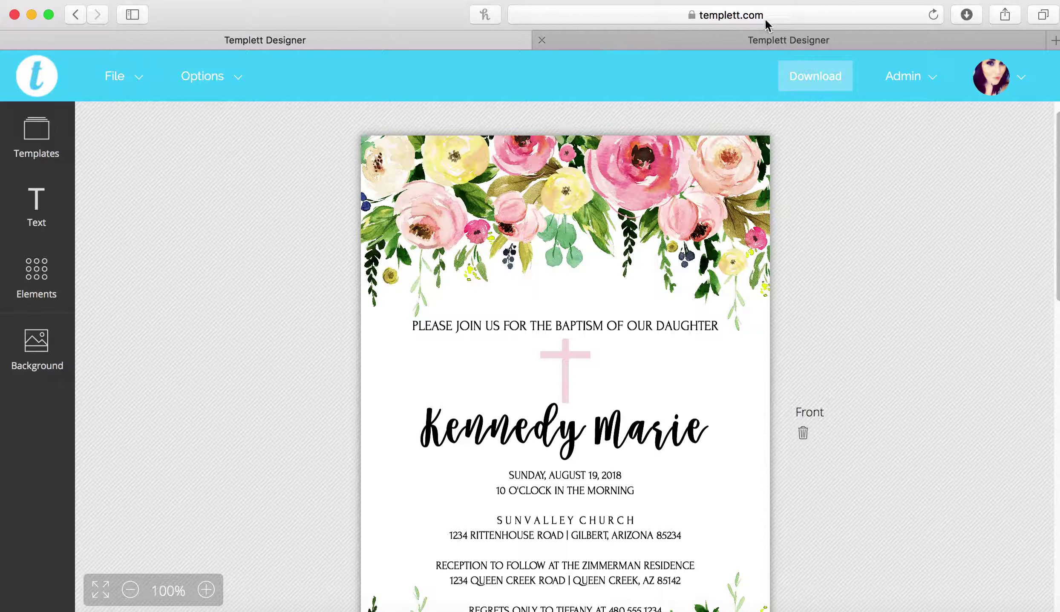
Try turning on Add Bleed in the JPEG (For Print) download options, and cancel the download
click(814, 81)
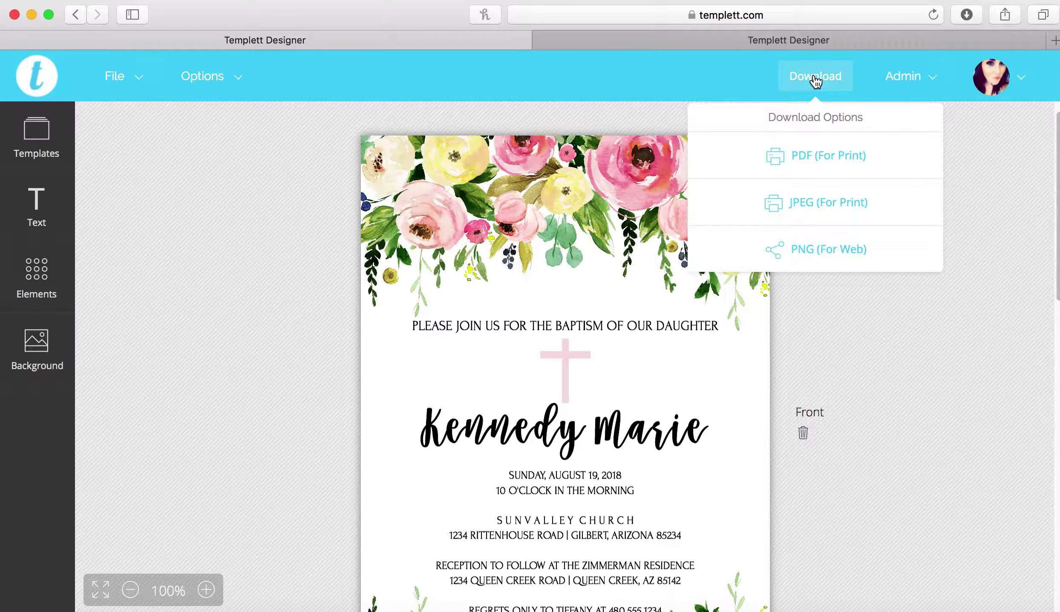
click(855, 202)
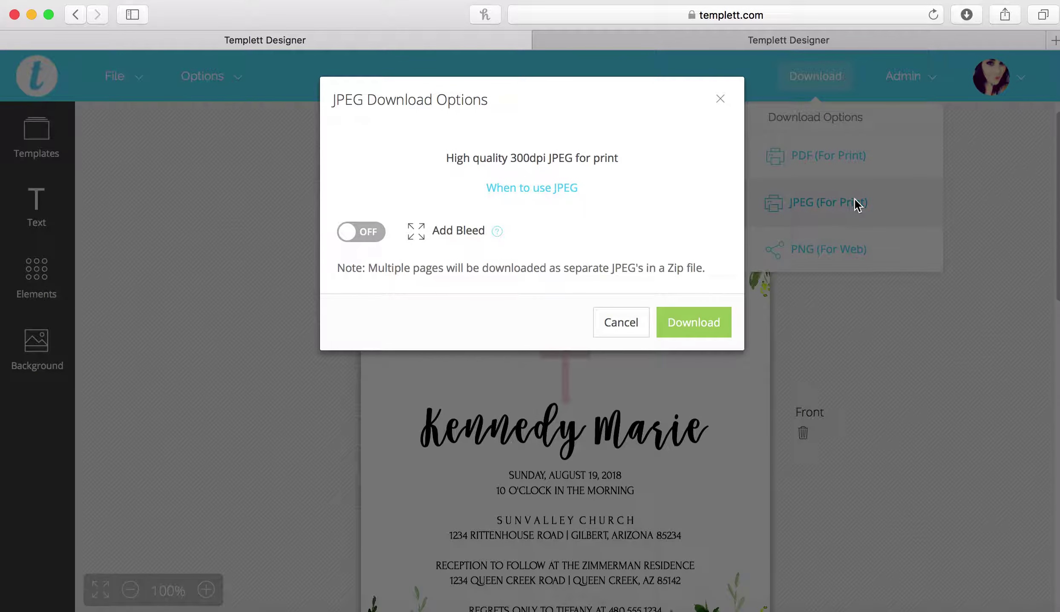
click(375, 233)
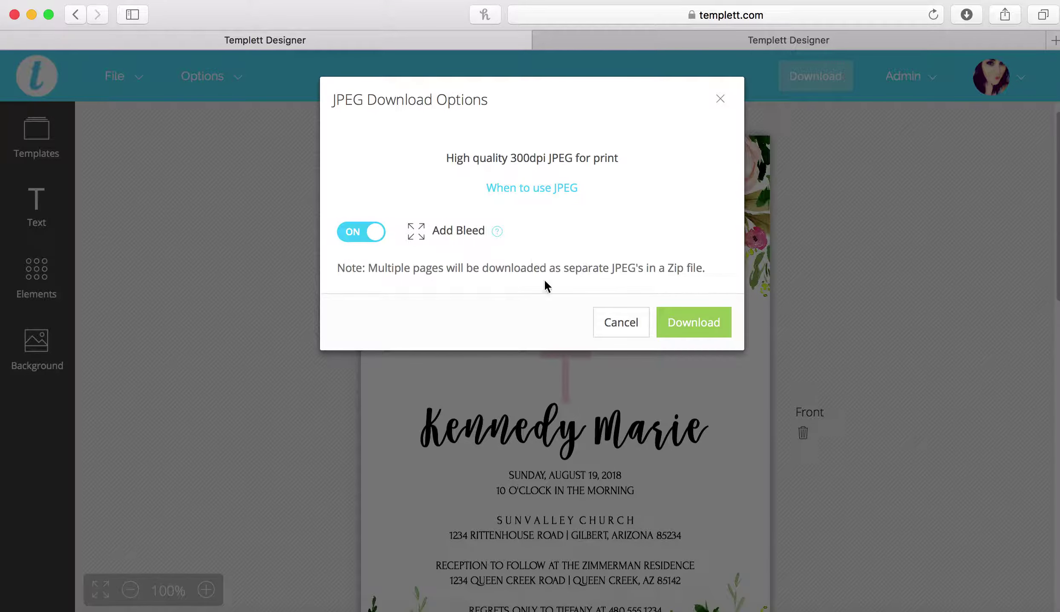
click(608, 322)
Bring up the PDF (For Print) download options, keep Show Trim Marks on and turn Save Paper off
click(826, 97)
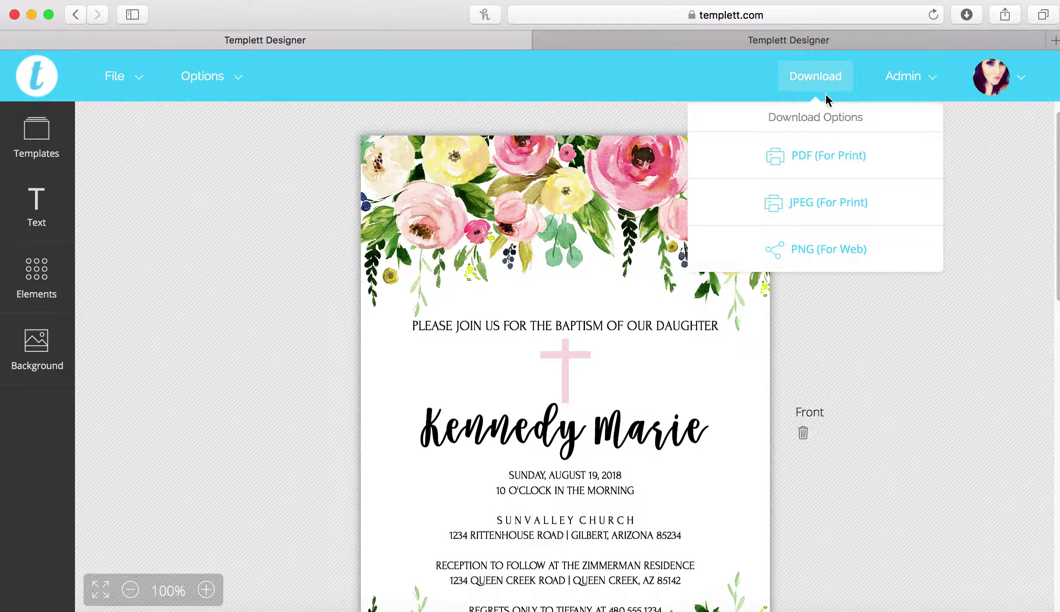
click(819, 168)
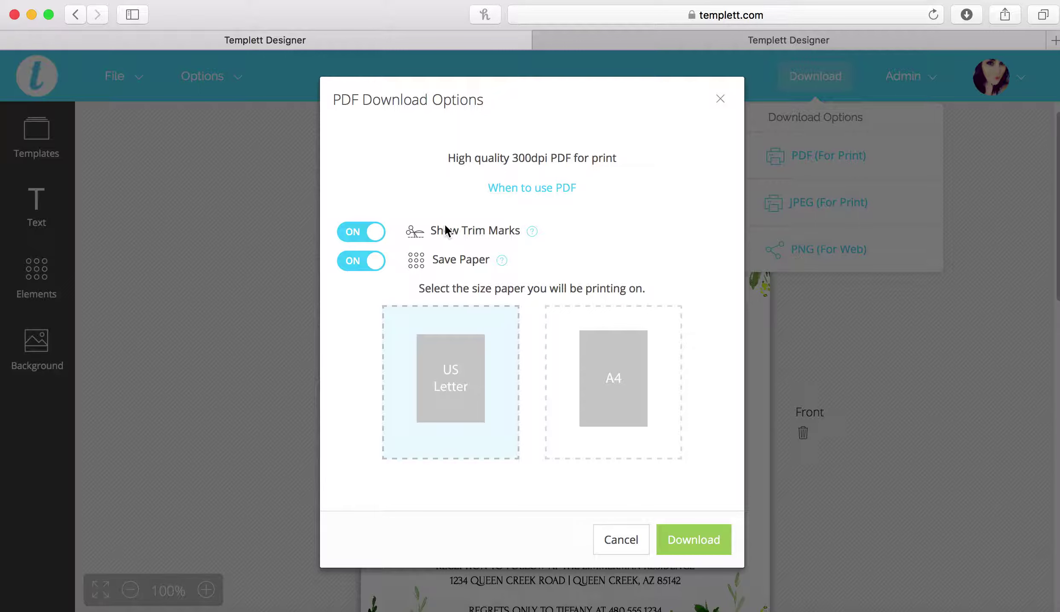
click(366, 234)
click(369, 241)
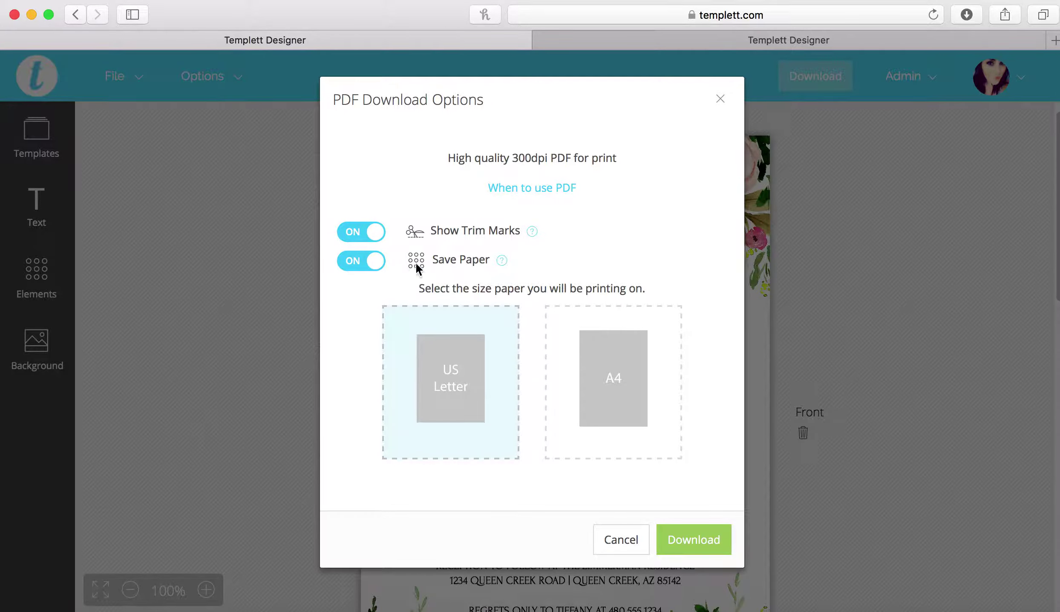
click(356, 264)
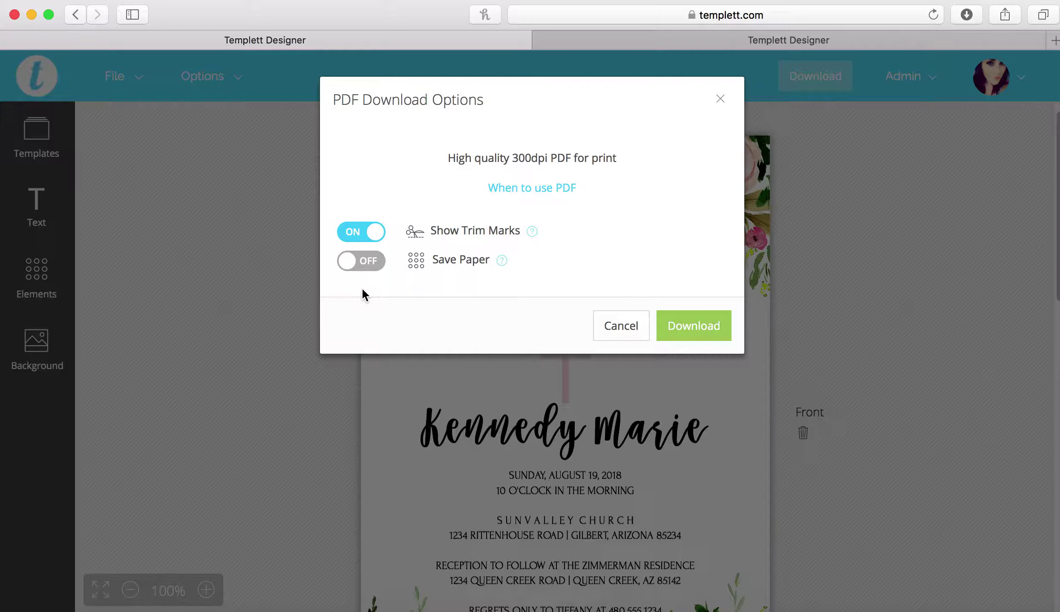
Turn on Save Paper with the US Letter paper size, keep Show Trim Marks on, and download the invitation PDF
click(372, 260)
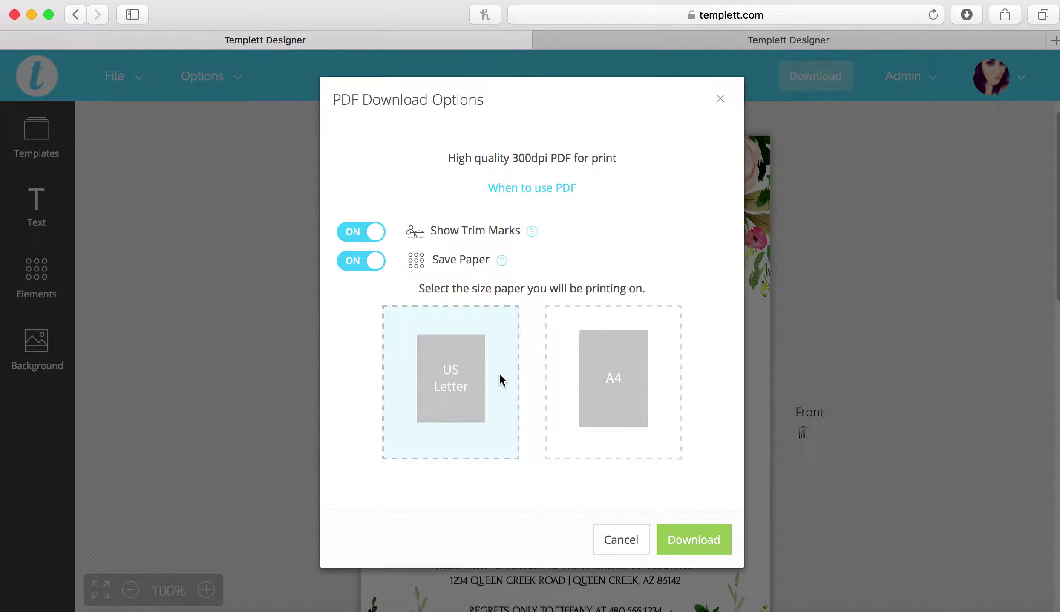
click(584, 378)
click(469, 394)
click(695, 540)
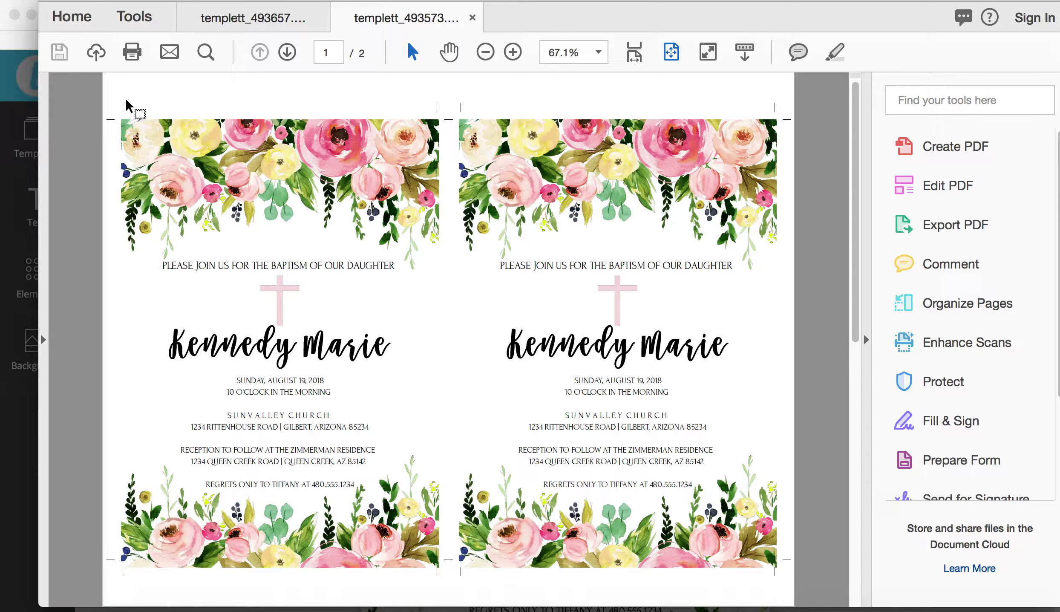
Switch to Adobe Acrobat Reader and examine the front and back pages of the downloaded two-up invitation PDF
mouse_move(89, 513)
scroll(456, 169, down, 3)
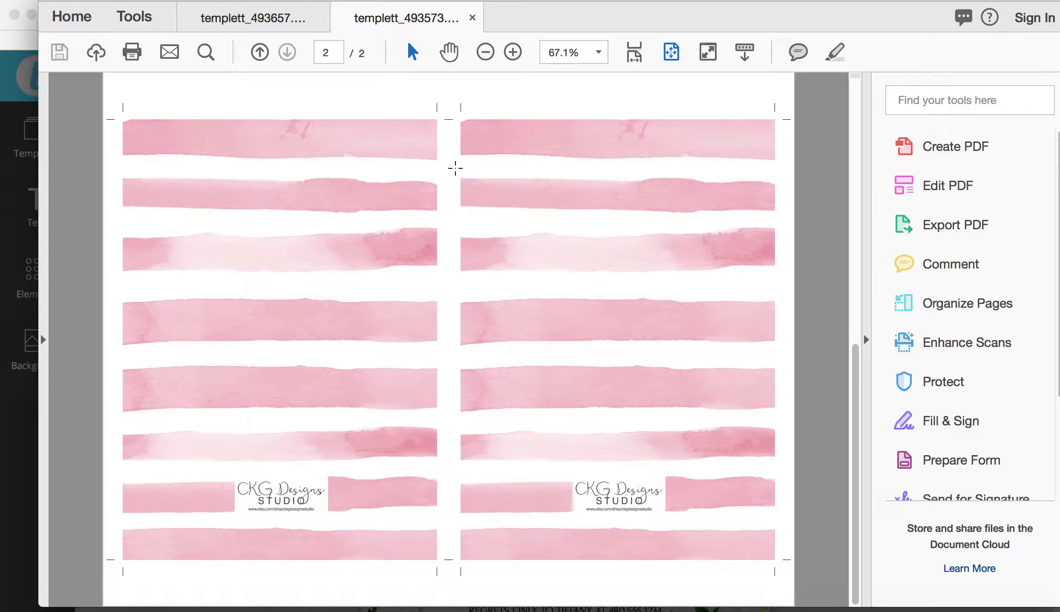
scroll(455, 169, up, 3)
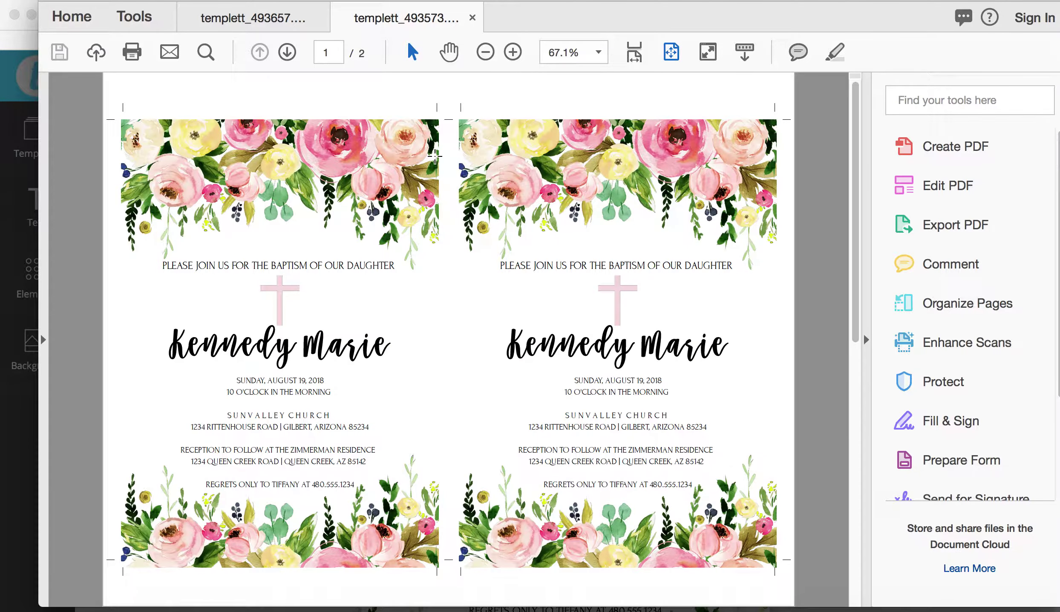
scroll(435, 156, down, 3)
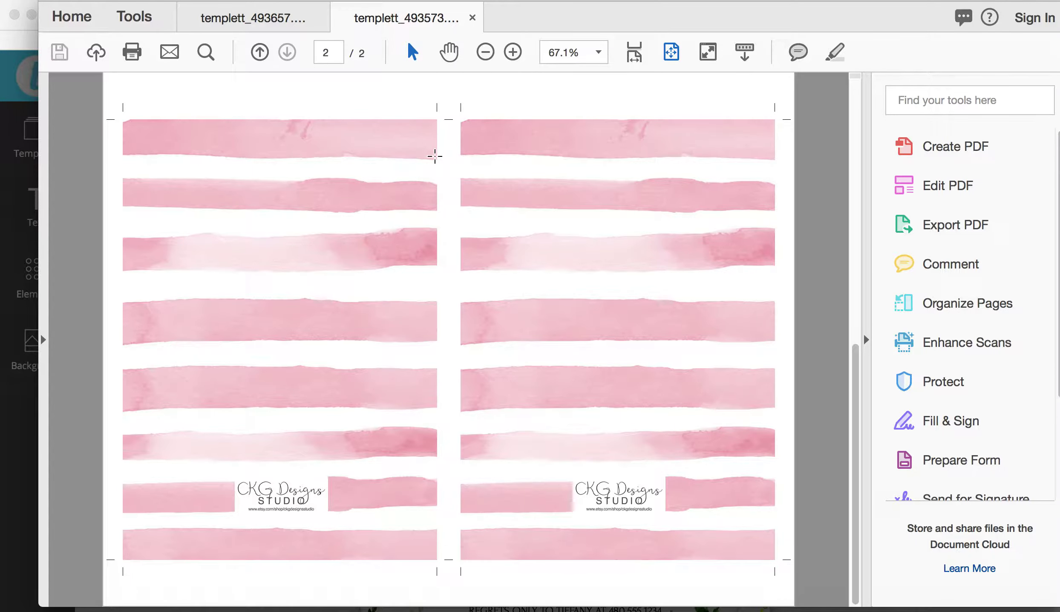
scroll(435, 156, up, 3)
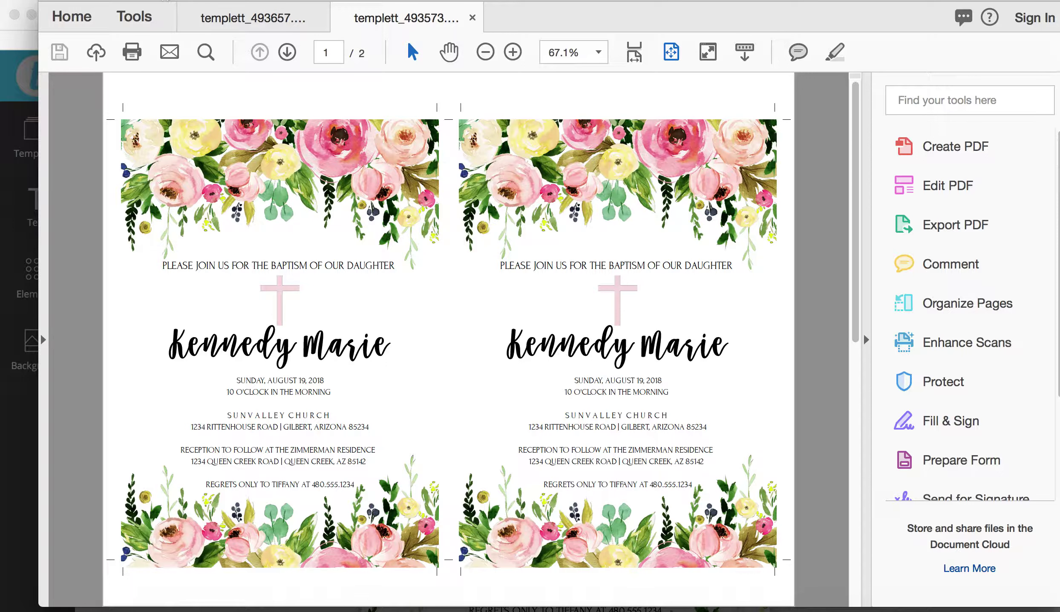
Try restricting the invitation PDF's print range to page 1 only, and cancel printing
click(145, 0)
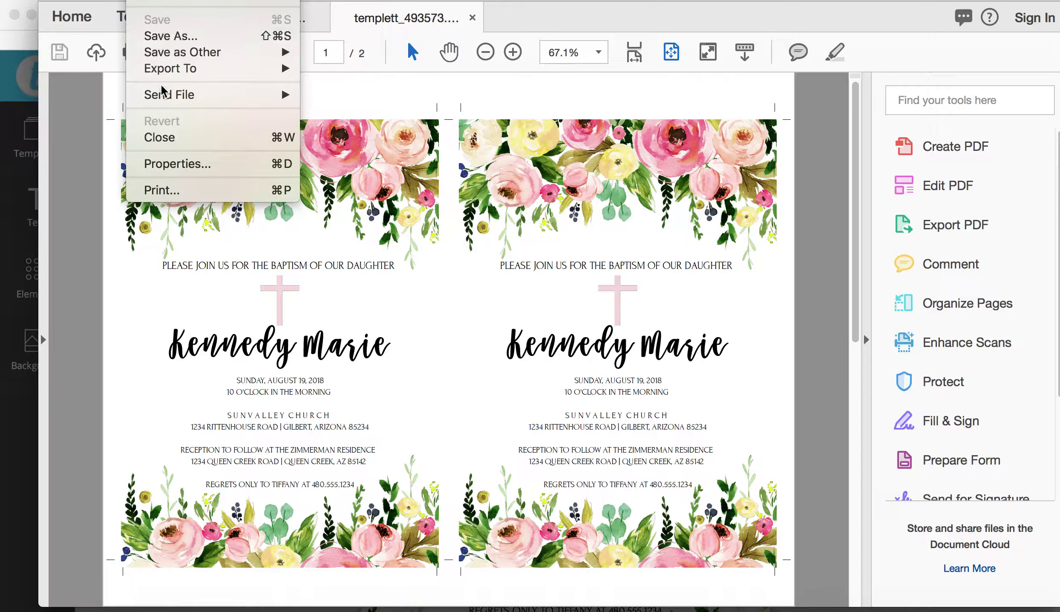
click(179, 190)
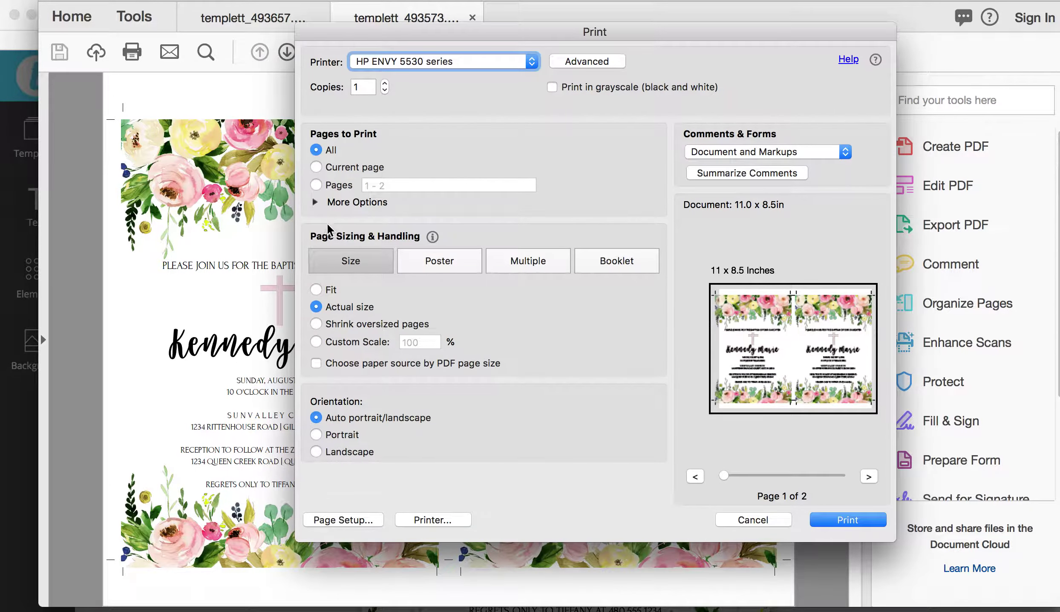
click(339, 185)
double_click(411, 183)
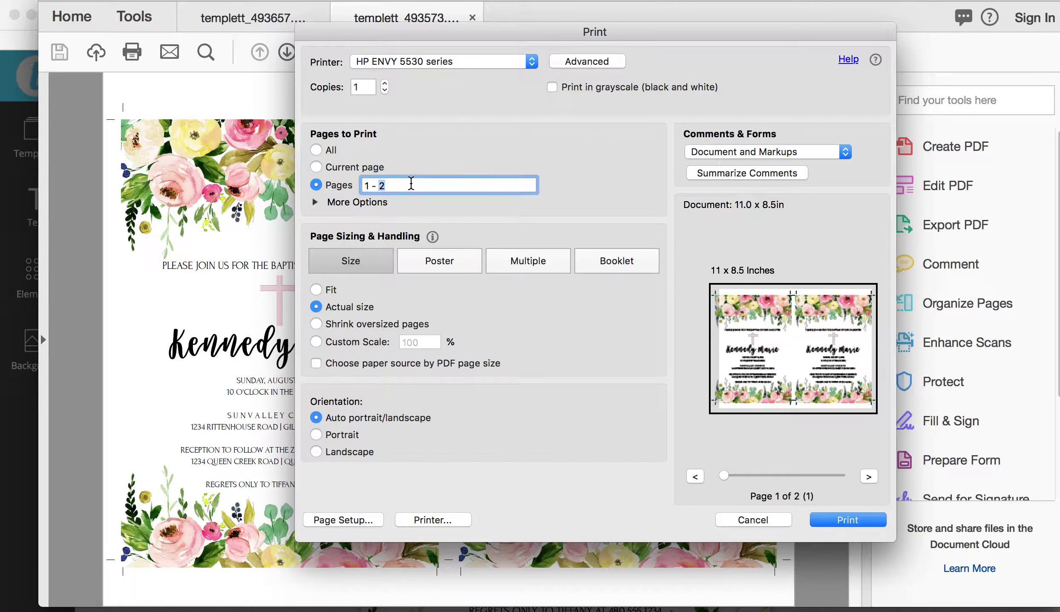
key(BackSpace)
key(BackSpace)
key(BackSpace)
key(BackSpace)
click(784, 522)
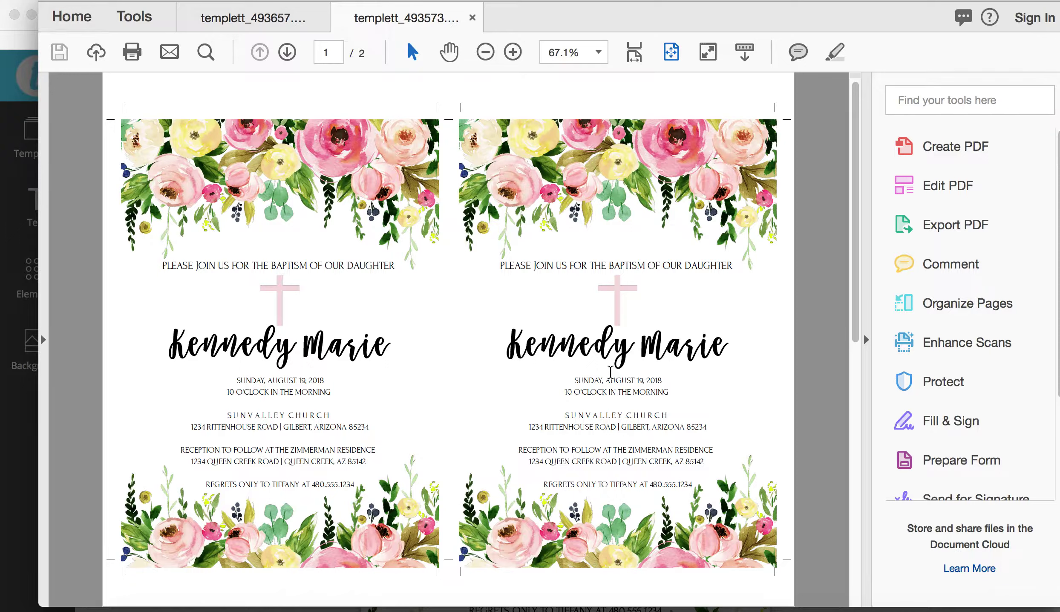